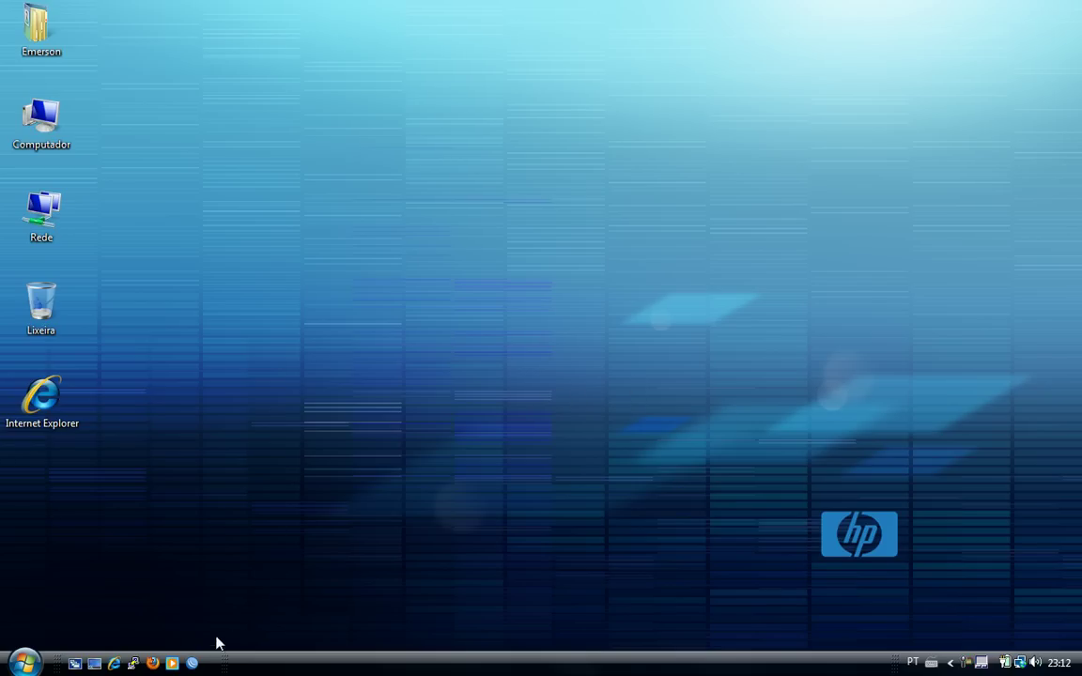
# Start WinBox Loader and connect to the discovered I7-Telecom router by its MAC address, logging in as admin with a blank password
pyautogui.click(191, 663)
pyautogui.moveTo(410, 146); pyautogui.dragTo(561, 135)
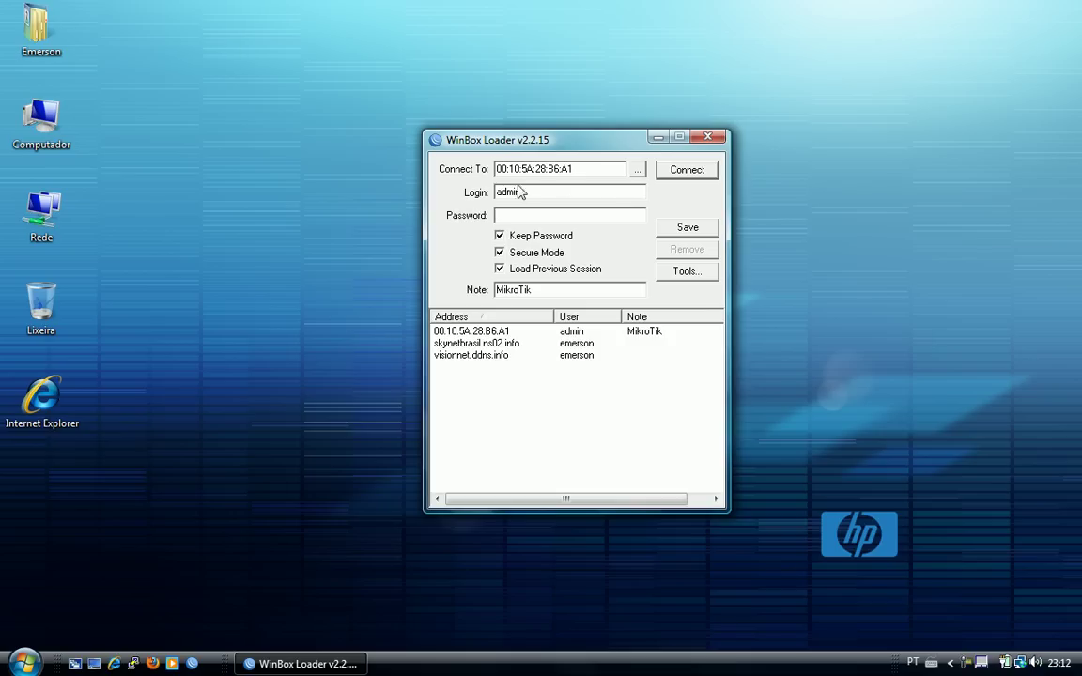
pyautogui.click(638, 172)
pyautogui.click(639, 175)
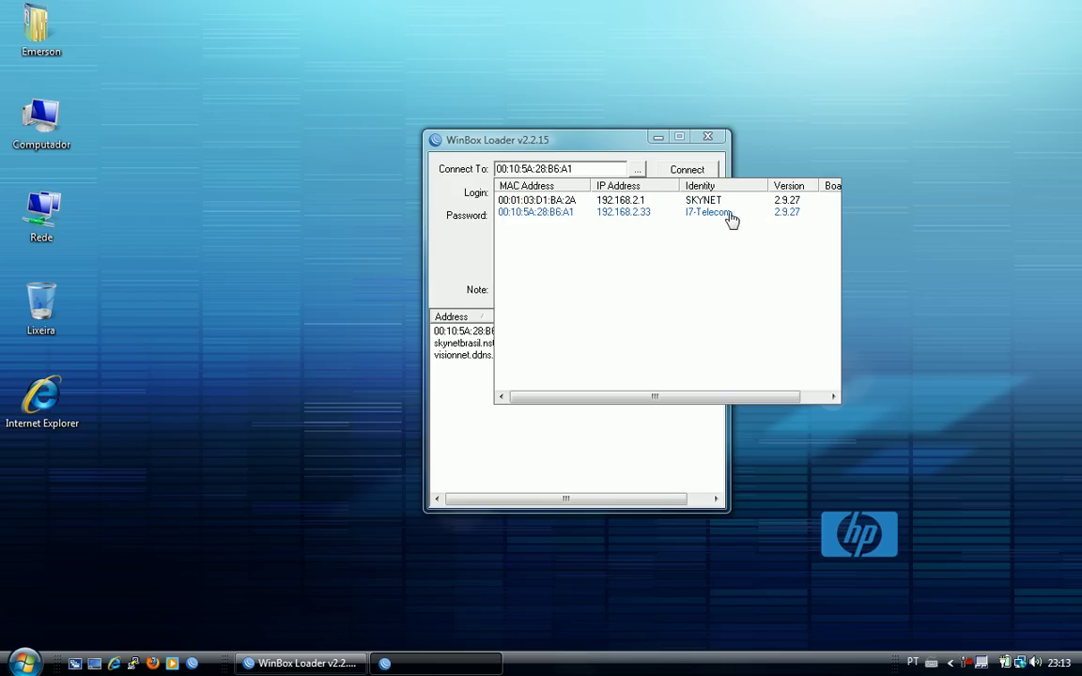
pyautogui.click(542, 215)
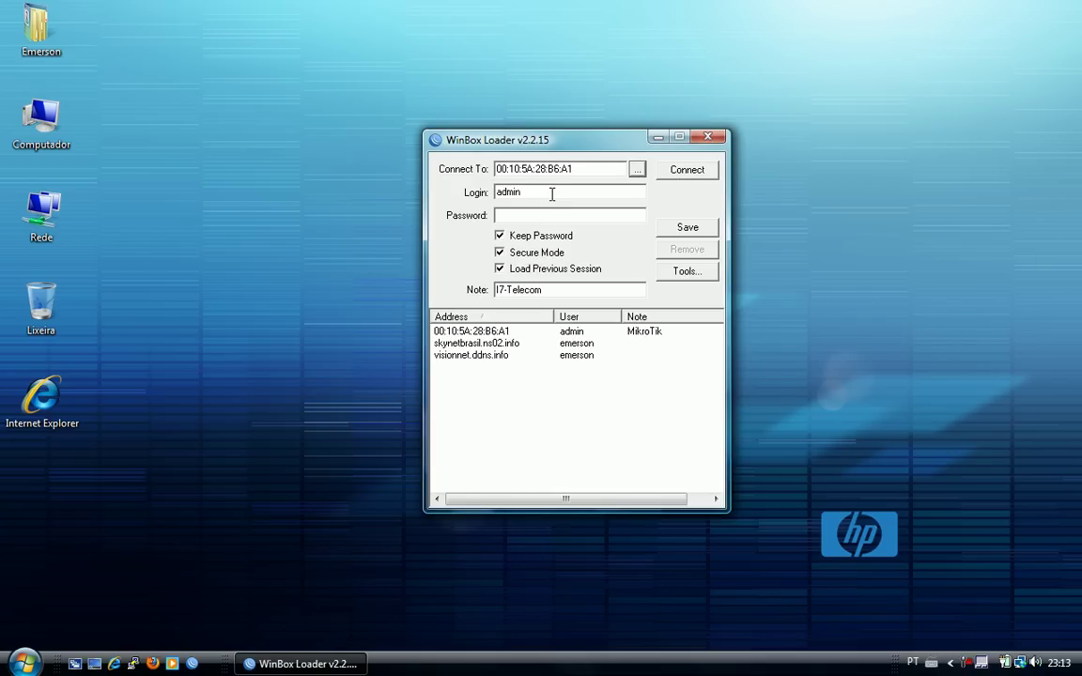
pyautogui.doubleClick(543, 193)
pyautogui.click(533, 213)
pyautogui.click(683, 175)
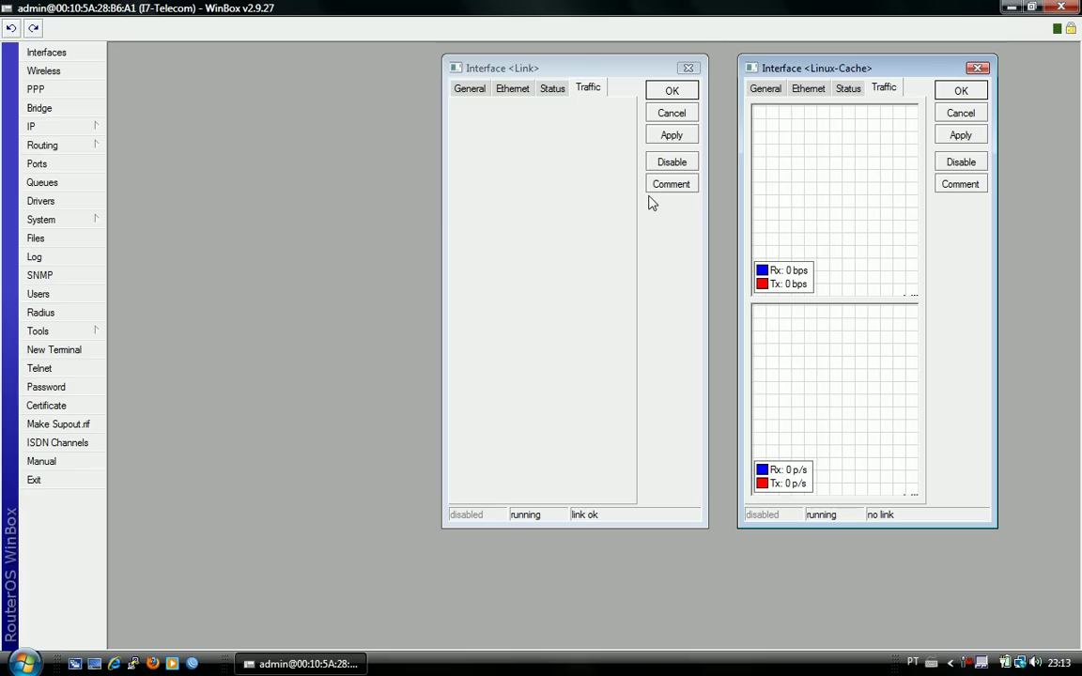
# Close the open traffic windows of the Link and Linux-Cache interfaces
pyautogui.click(619, 221)
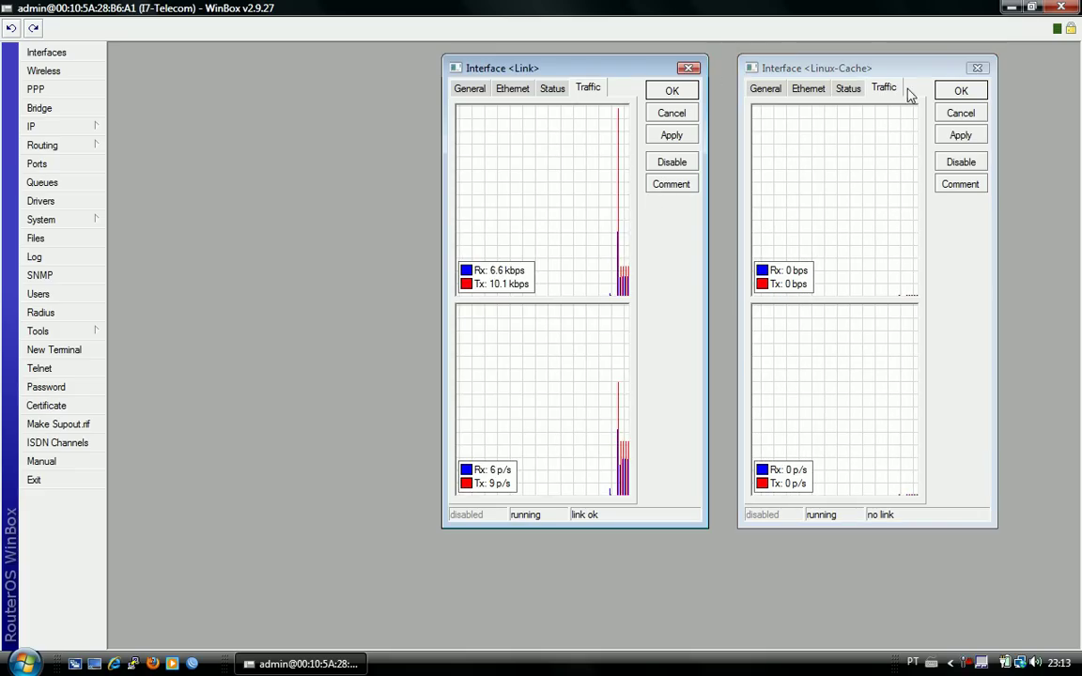
pyautogui.click(975, 69)
pyautogui.click(686, 69)
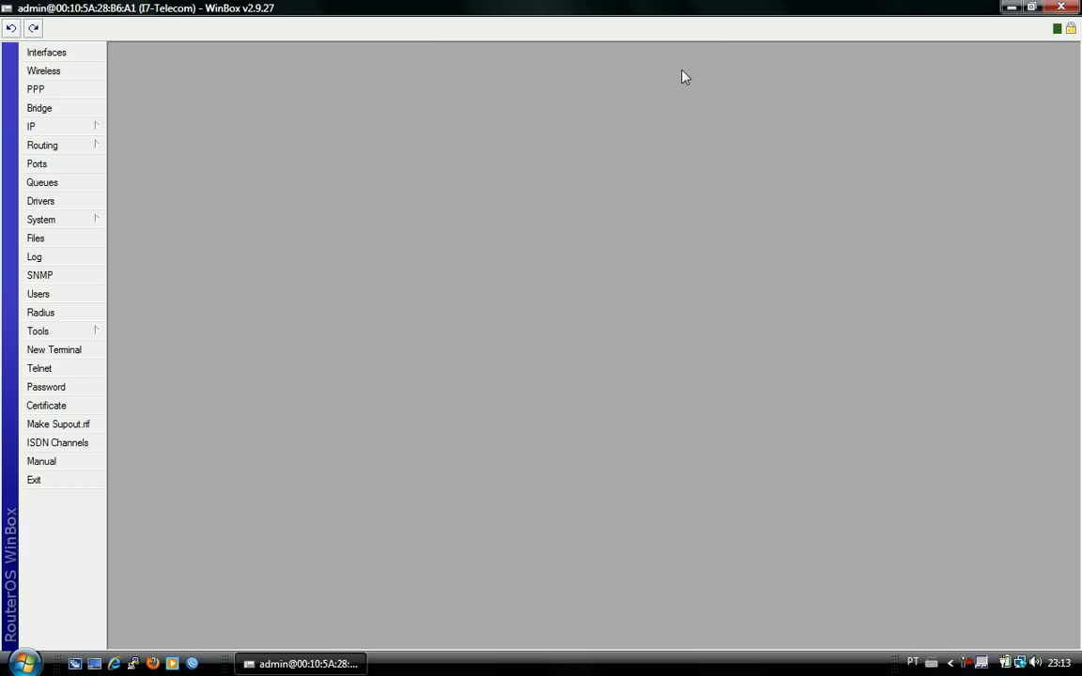
# Review the Link, Linux-Cache and Local entries in the router's interface list, and close the list
pyautogui.click(58, 53)
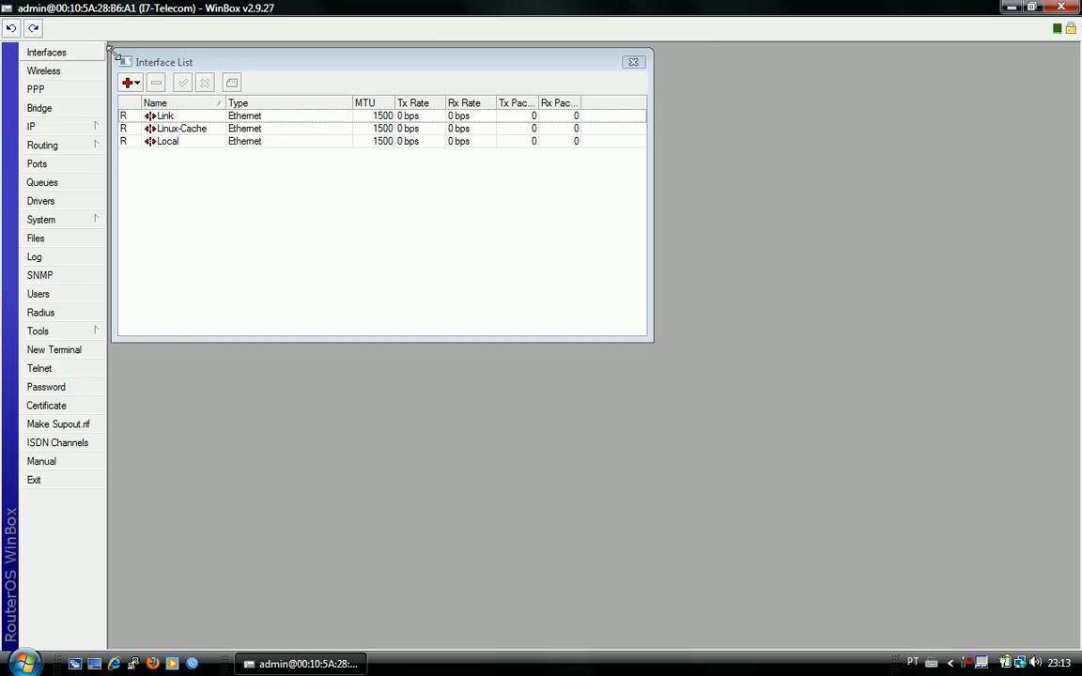
pyautogui.click(197, 119)
pyautogui.click(188, 128)
pyautogui.click(201, 142)
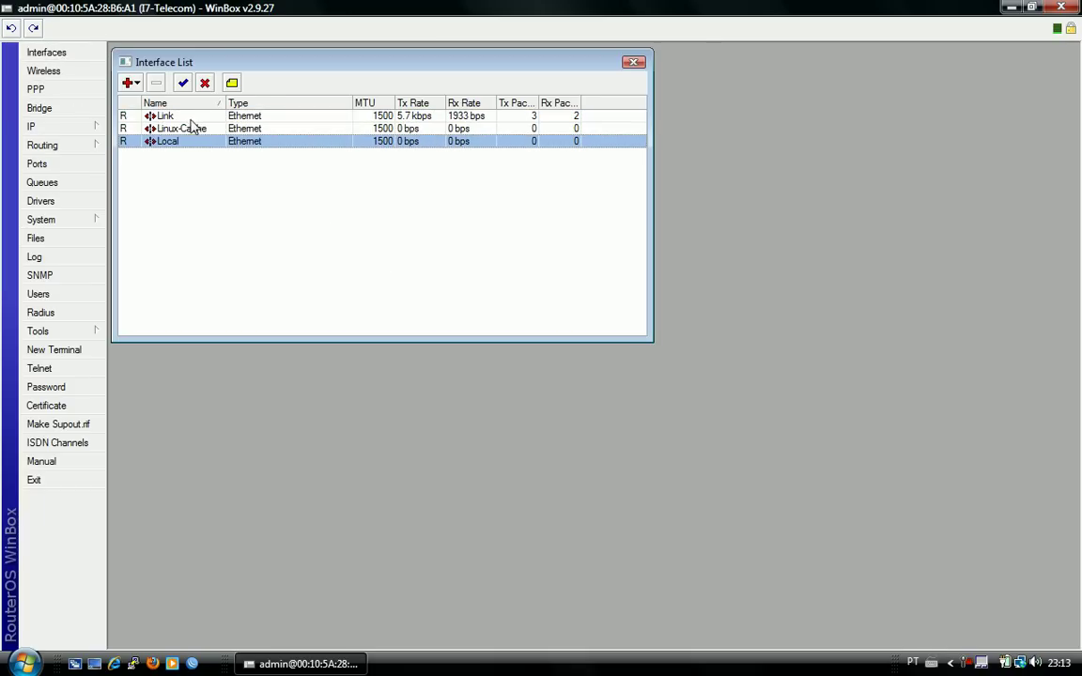
pyautogui.click(172, 115)
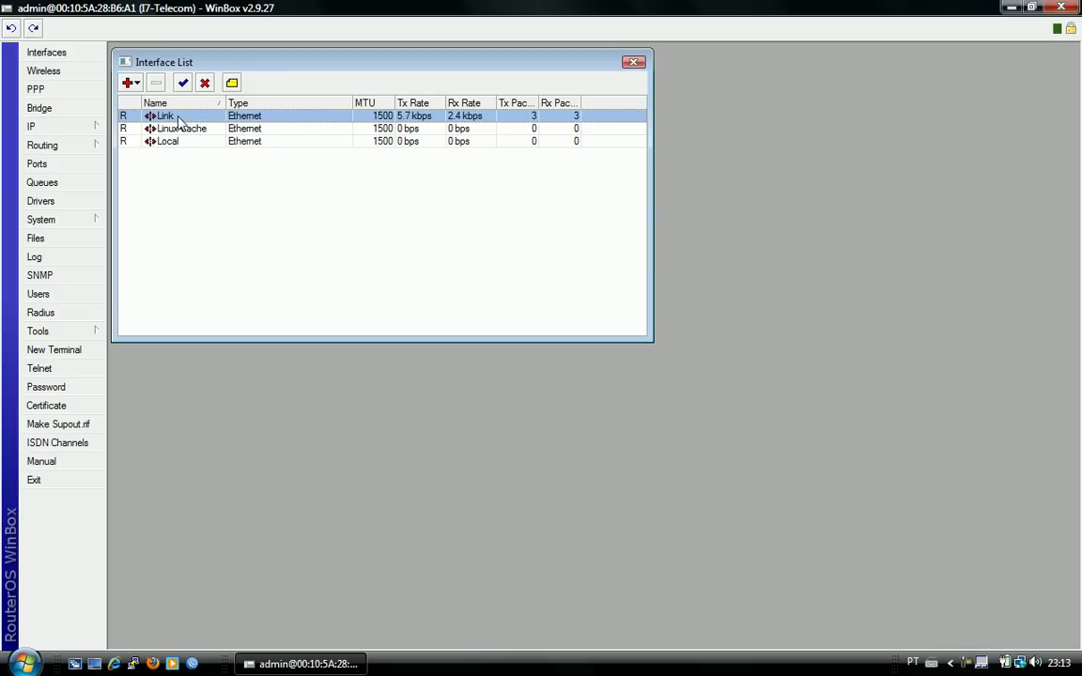
pyautogui.click(169, 129)
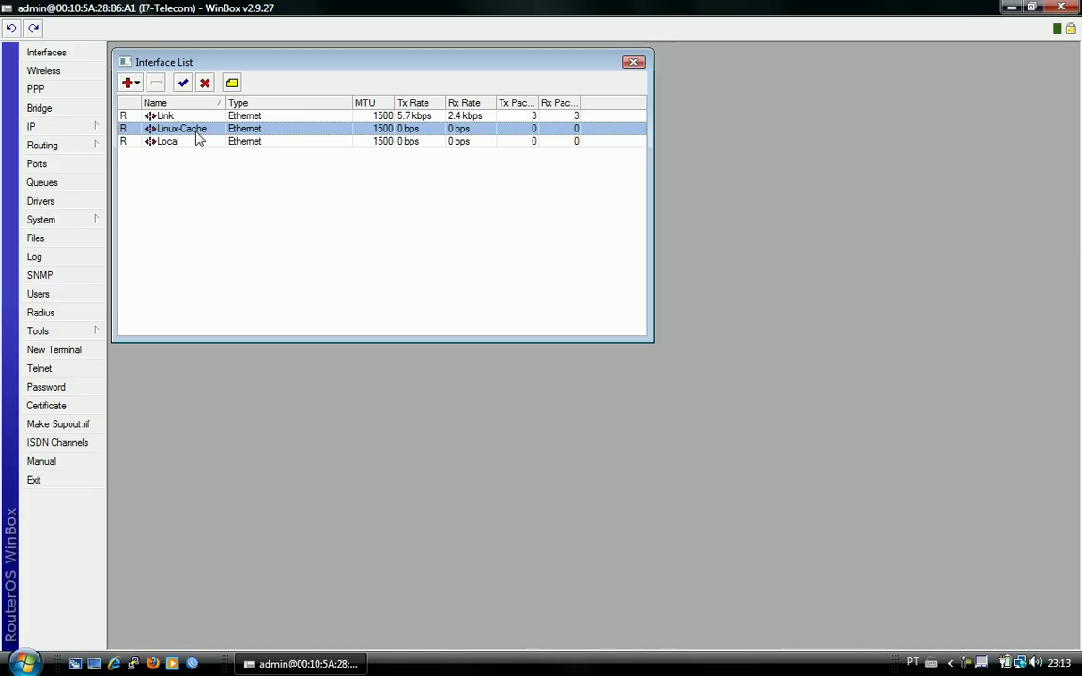
pyautogui.click(181, 143)
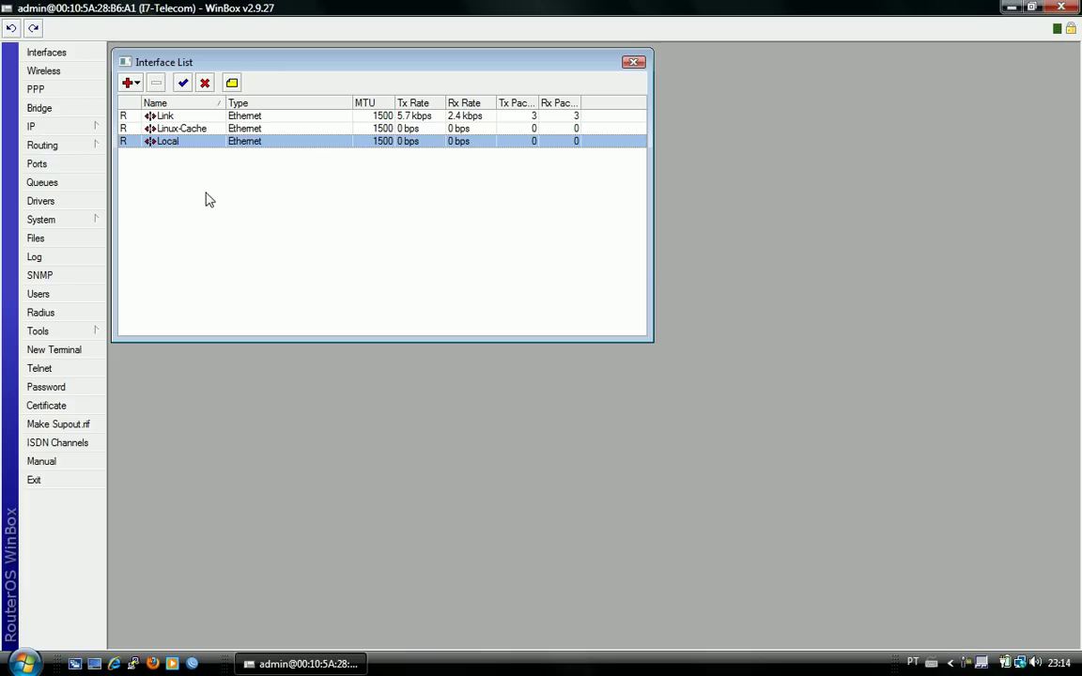
pyautogui.click(635, 63)
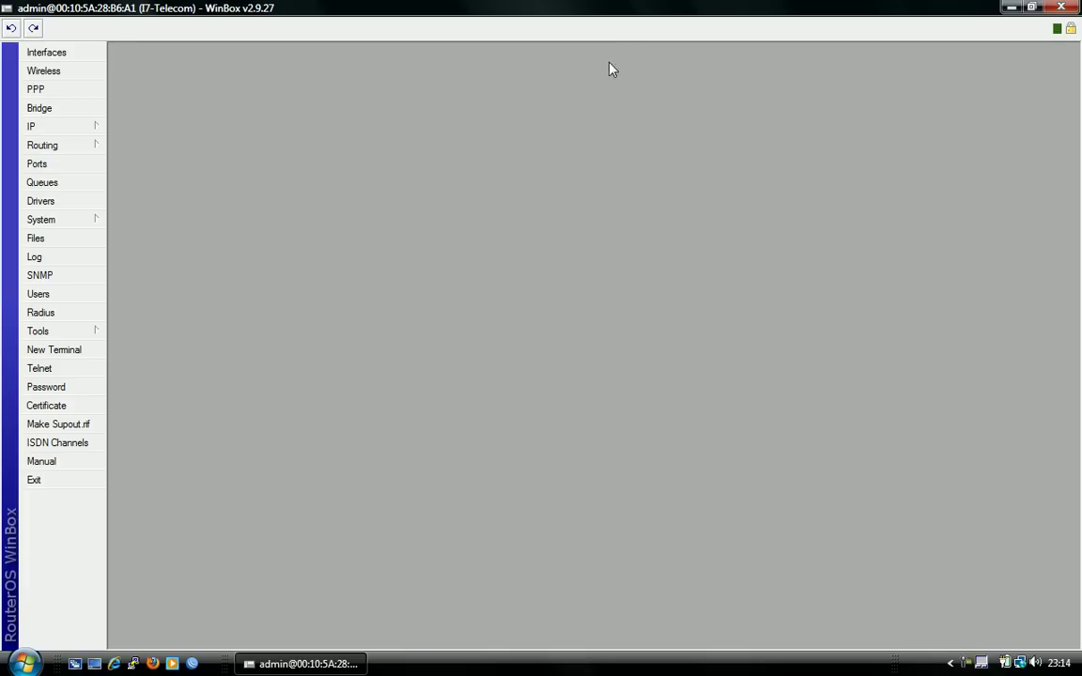
# Review the IP addresses assigned to the router's interfaces, widening the address list, and close it
pyautogui.click(90, 127)
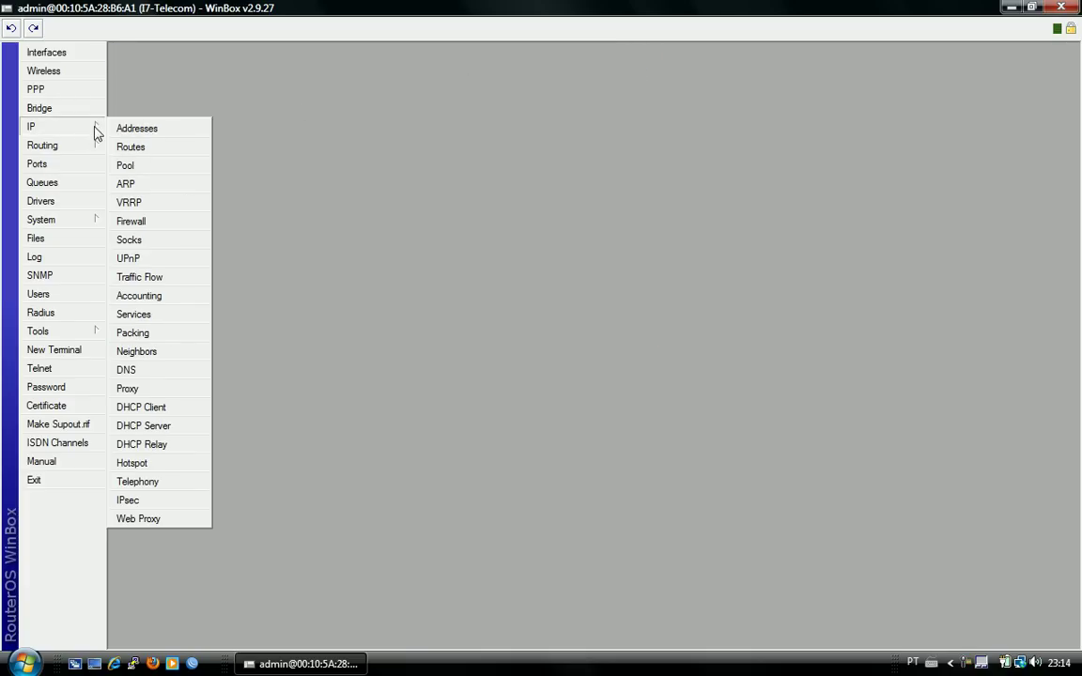
pyautogui.click(134, 129)
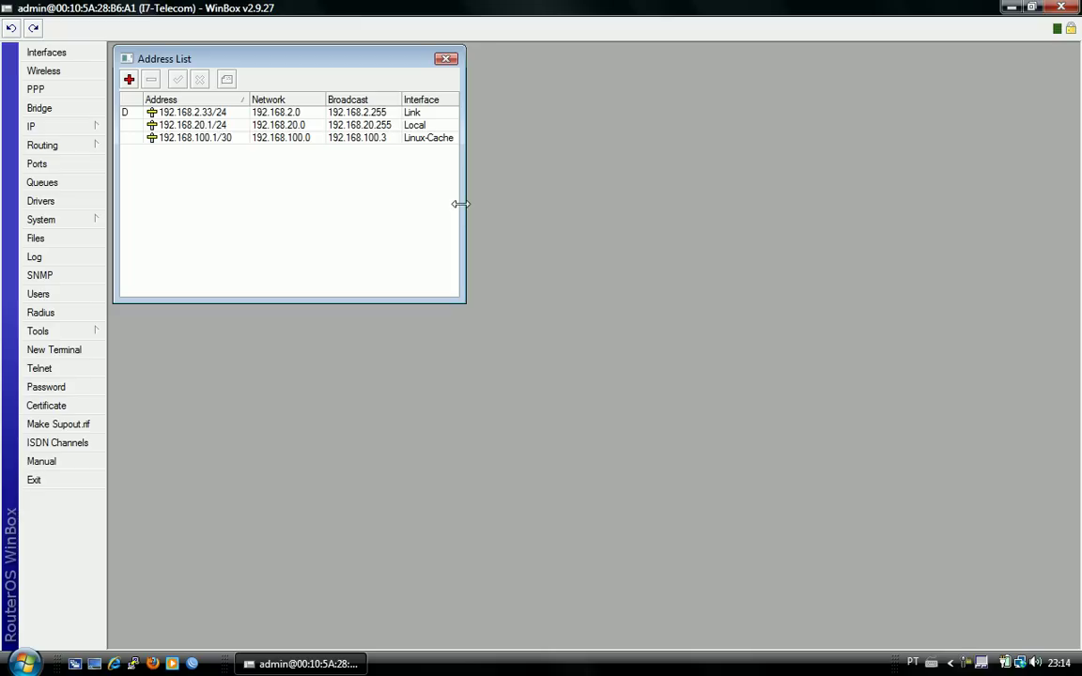
pyautogui.moveTo(457, 202); pyautogui.dragTo(577, 201)
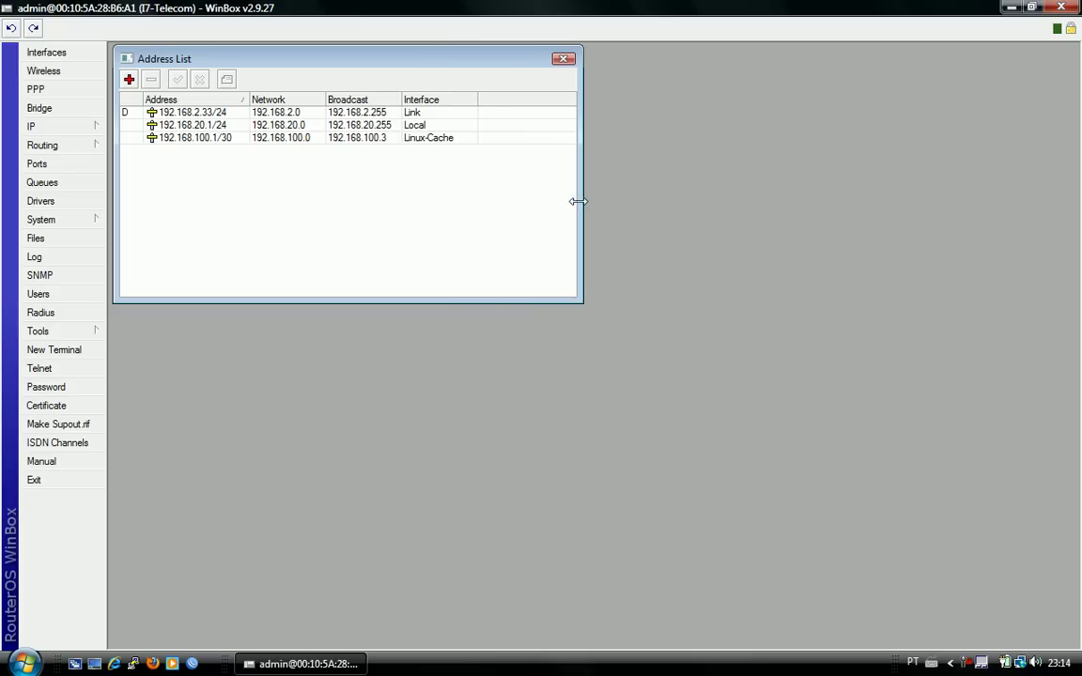
pyautogui.click(564, 58)
# Look through the sections of the router's IP firewall and close it
pyautogui.click(94, 127)
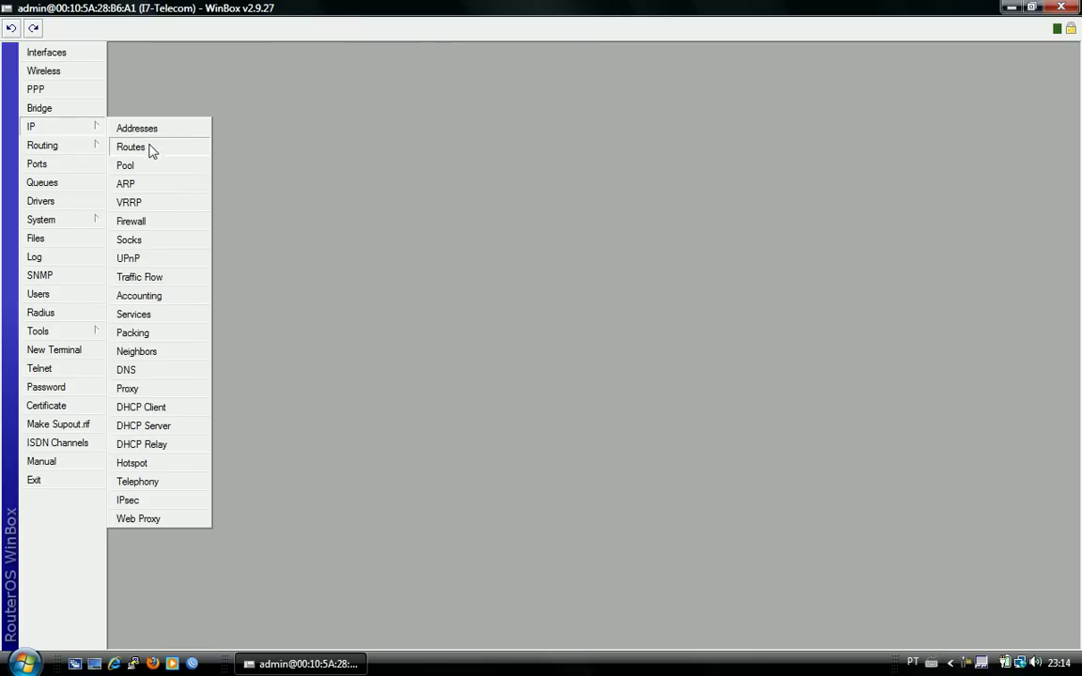
pyautogui.click(149, 221)
pyautogui.click(150, 75)
pyautogui.click(188, 77)
pyautogui.click(230, 79)
pyautogui.click(195, 79)
pyautogui.click(513, 57)
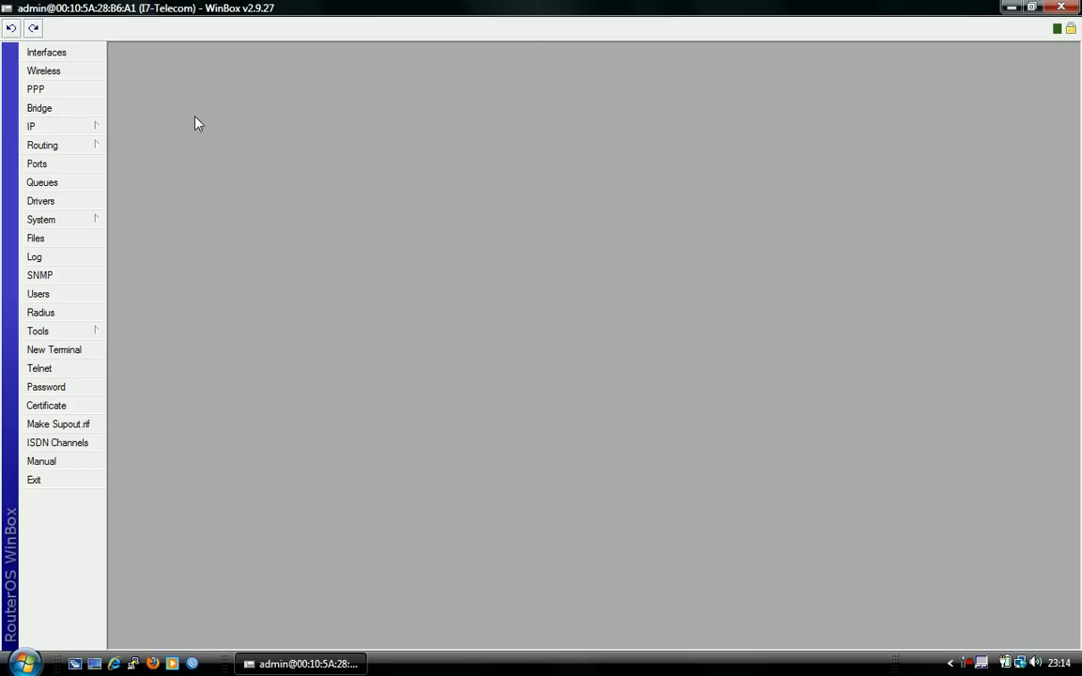
# Examine the DHCP server's servers, networks and leases, and close its window
pyautogui.click(80, 129)
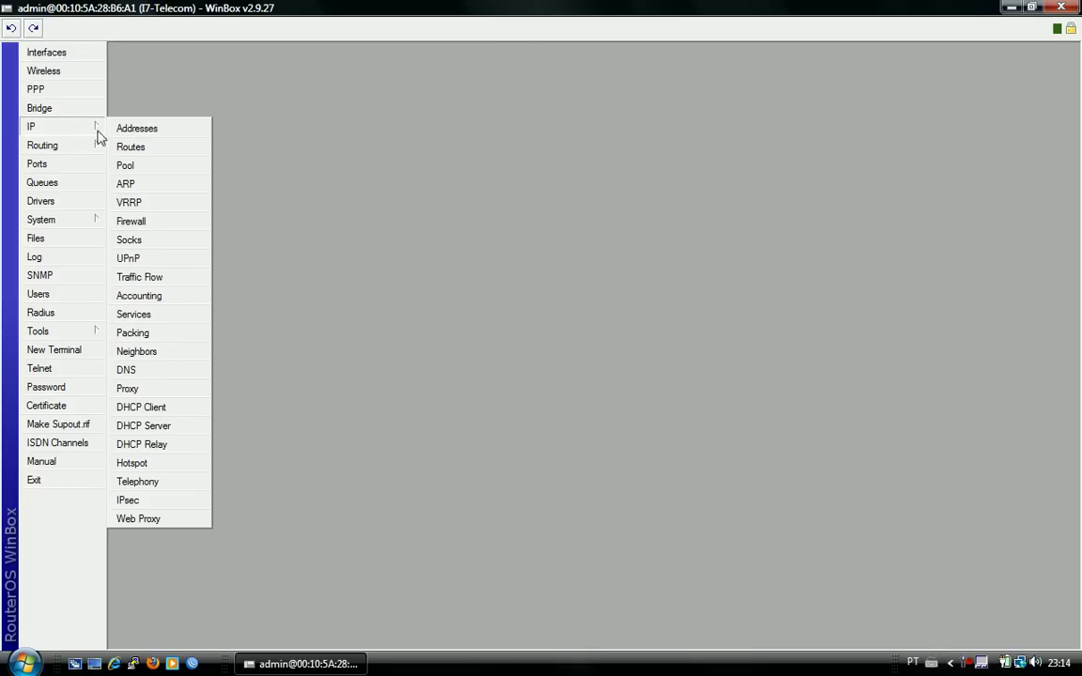
pyautogui.click(143, 426)
pyautogui.click(266, 393)
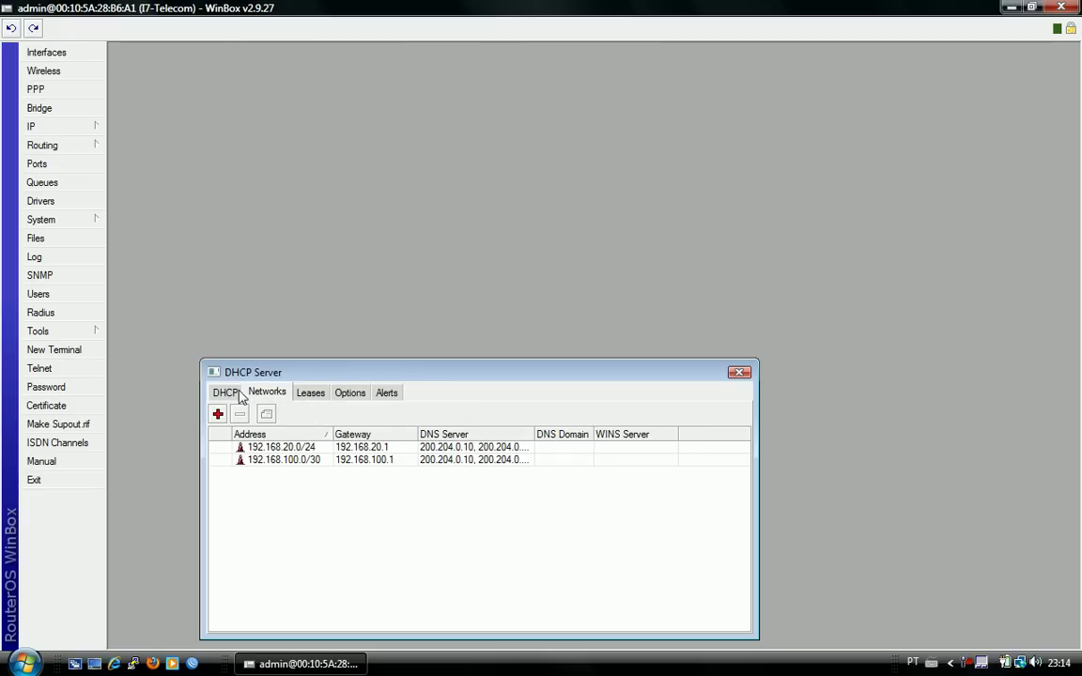
pyautogui.click(228, 394)
pyautogui.click(267, 393)
pyautogui.click(311, 392)
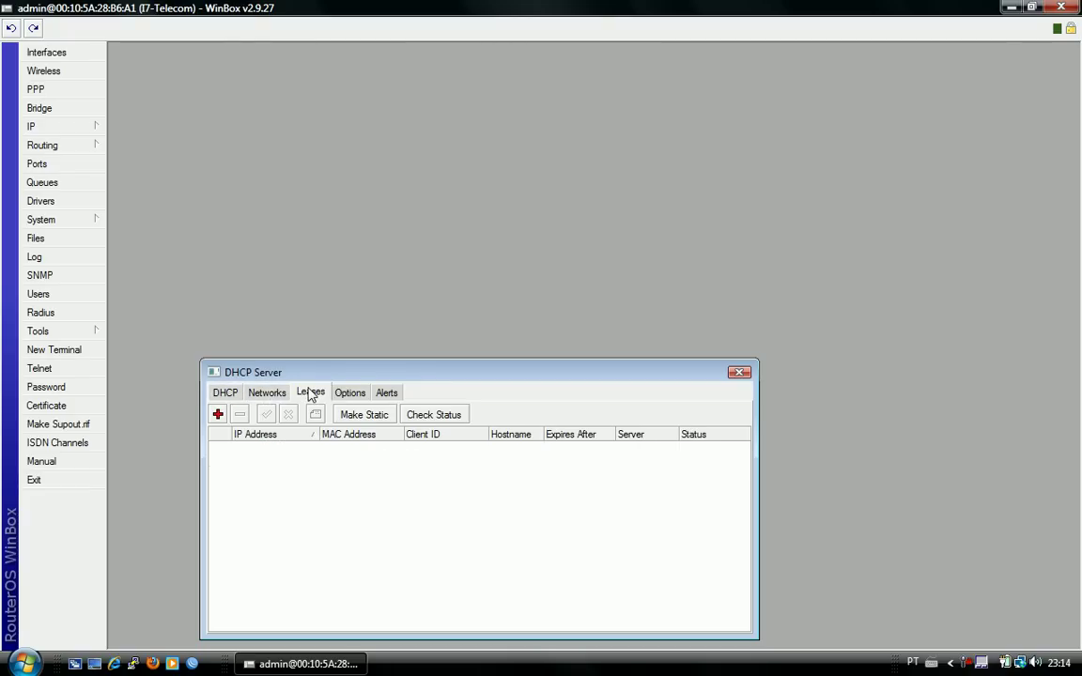
pyautogui.moveTo(350, 379); pyautogui.dragTo(324, 223)
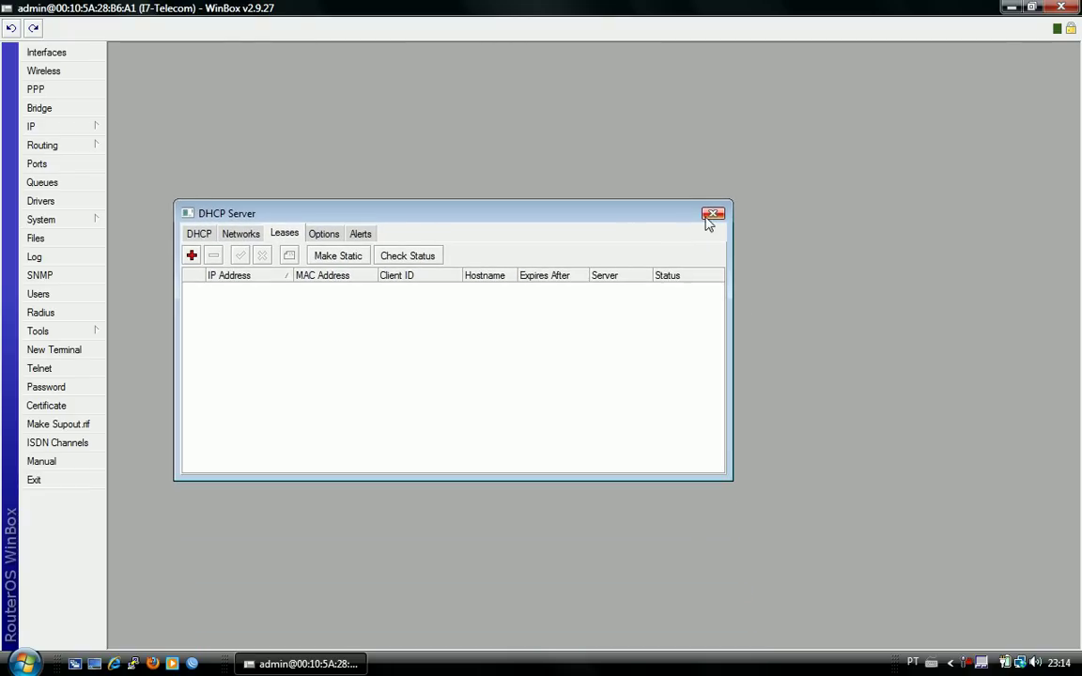
pyautogui.click(710, 215)
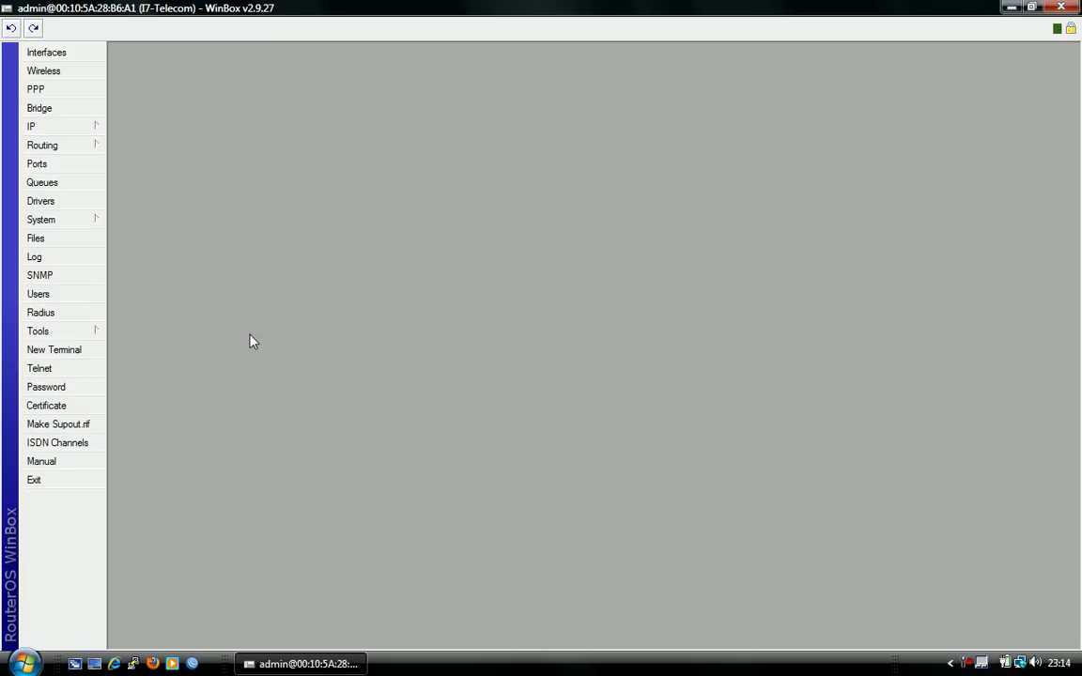
# Run setup in a new terminal and reset all router configuration with options r and y, closing the terminal and the disconnected session
pyautogui.click(80, 352)
pyautogui.moveTo(573, 205); pyautogui.dragTo(579, 116)
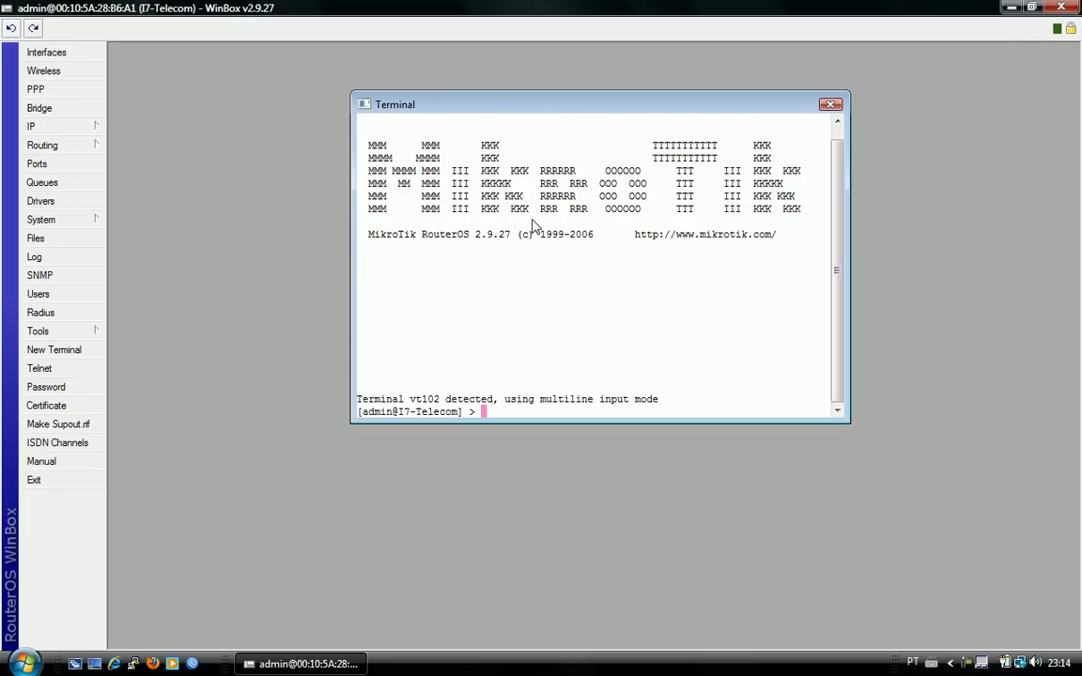
pyautogui.write('setup')
pyautogui.press('Return')
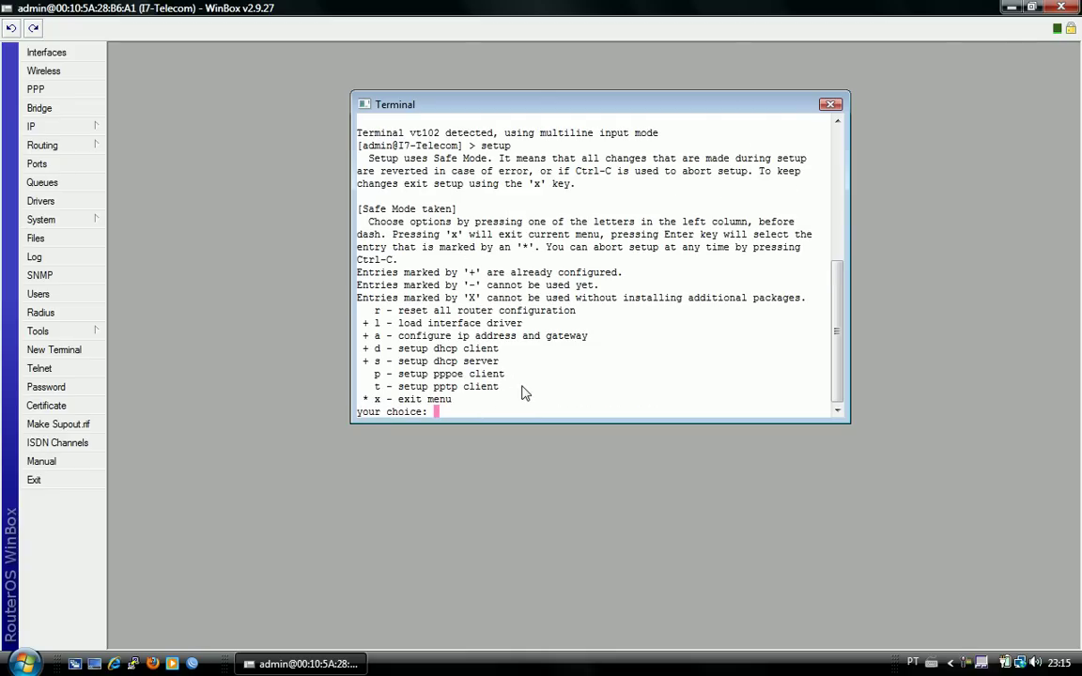
pyautogui.write('r')
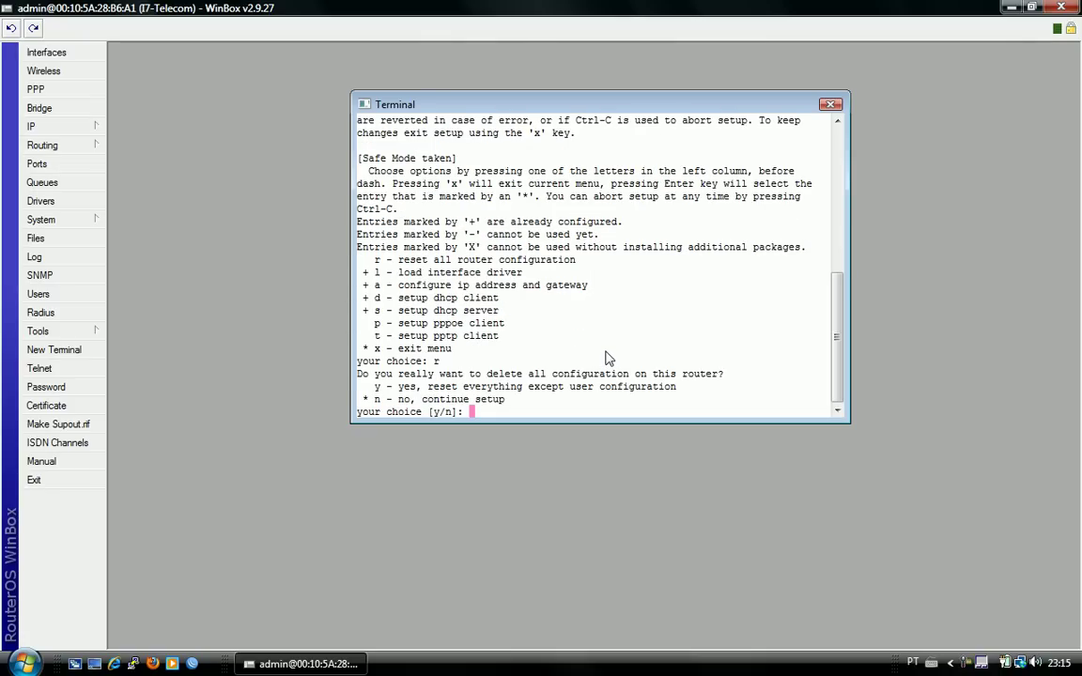
pyautogui.write('y')
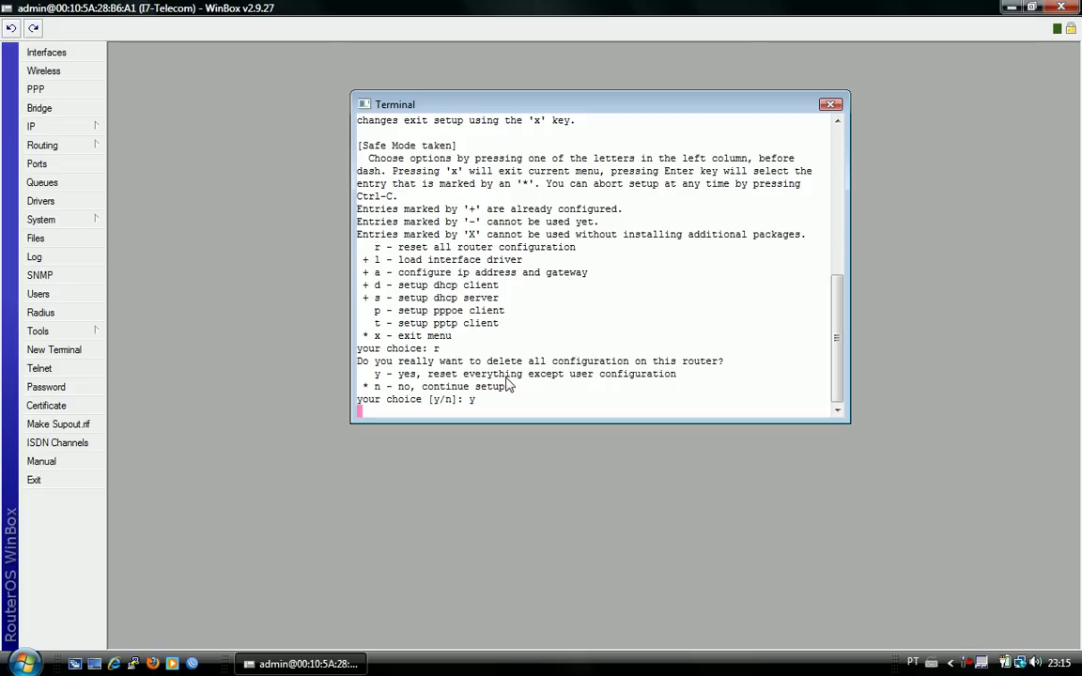
pyautogui.click(829, 106)
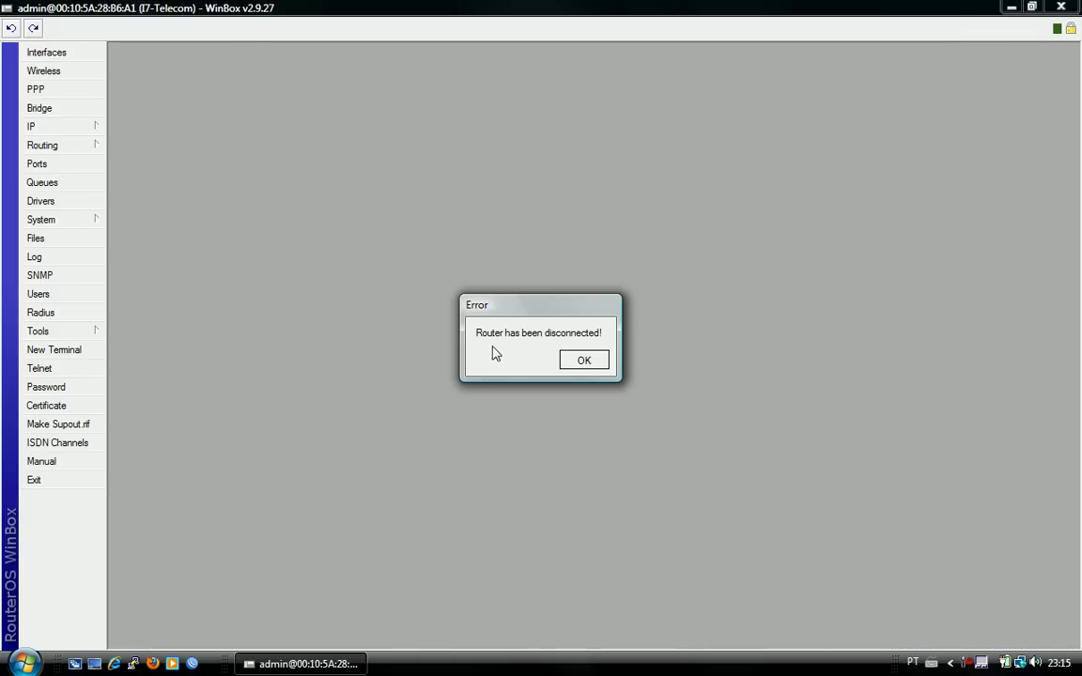
pyautogui.click(590, 365)
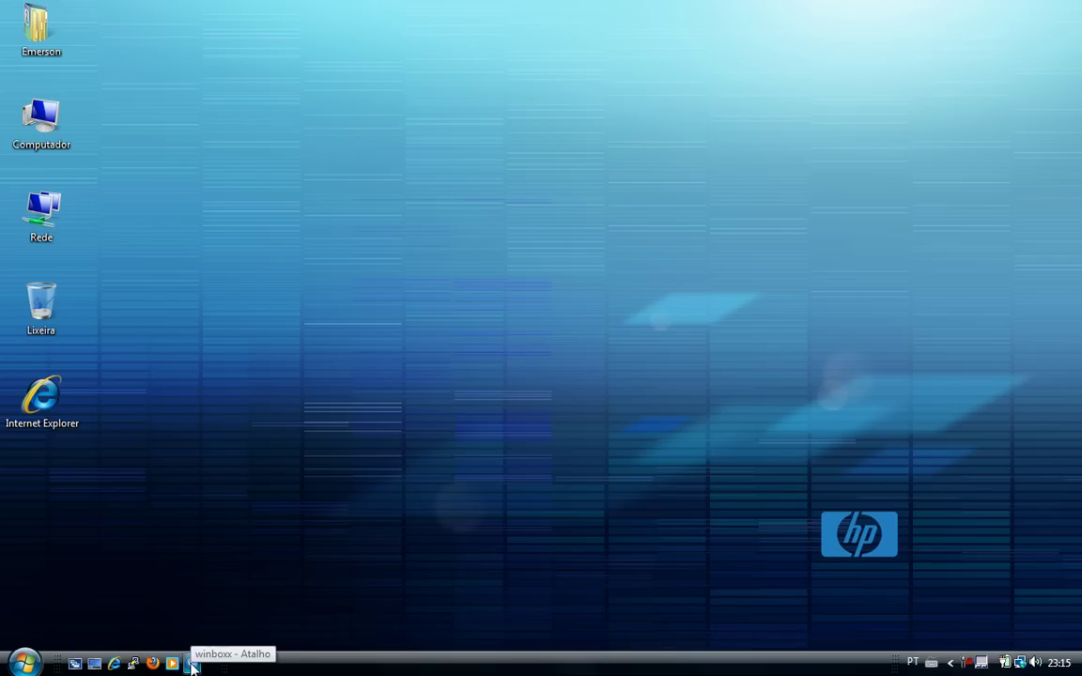
# Restart WinBox Loader, reconnect as admin to the discovered router now identified as MikroTik, and maximize the session window
pyautogui.click(191, 663)
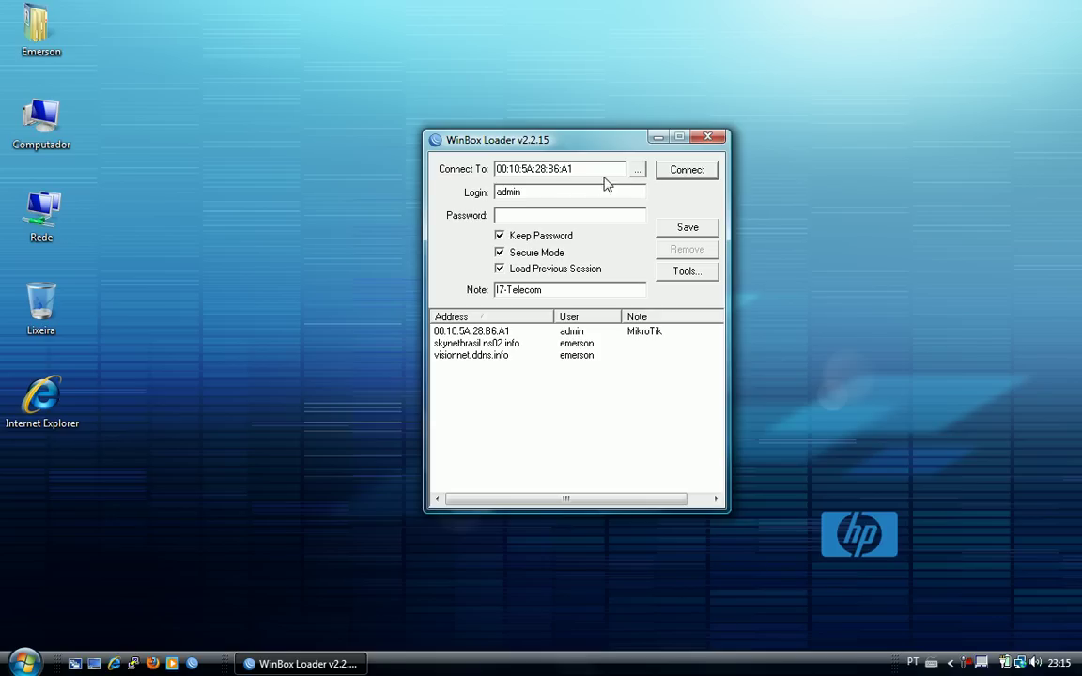
pyautogui.click(639, 172)
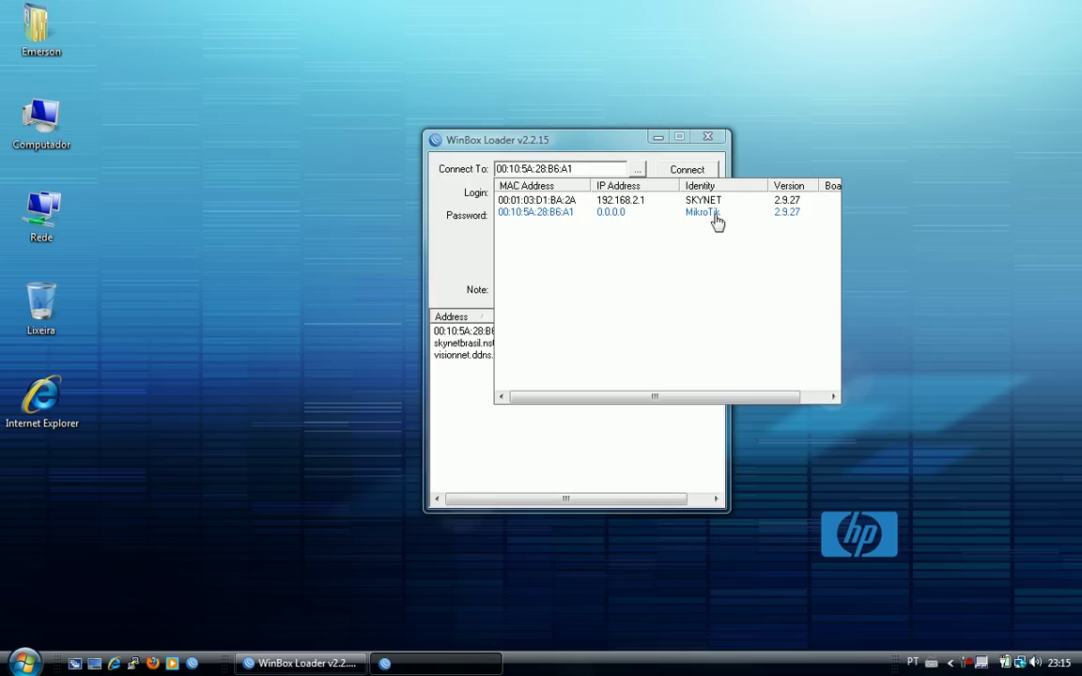
pyautogui.click(529, 214)
pyautogui.click(591, 169)
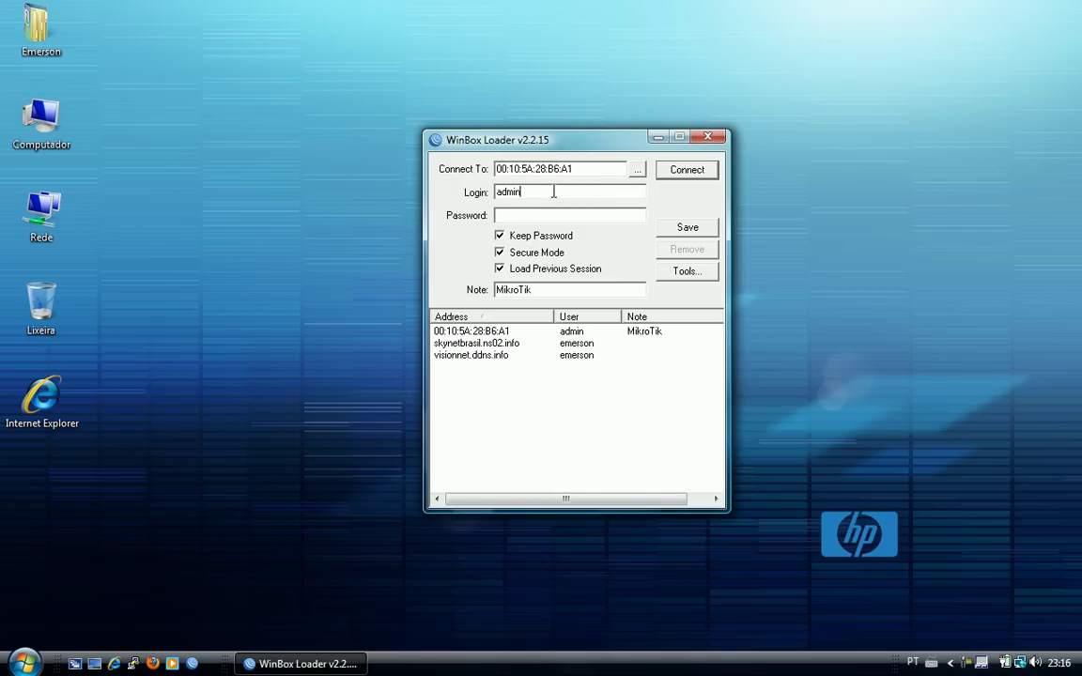
pyautogui.click(683, 172)
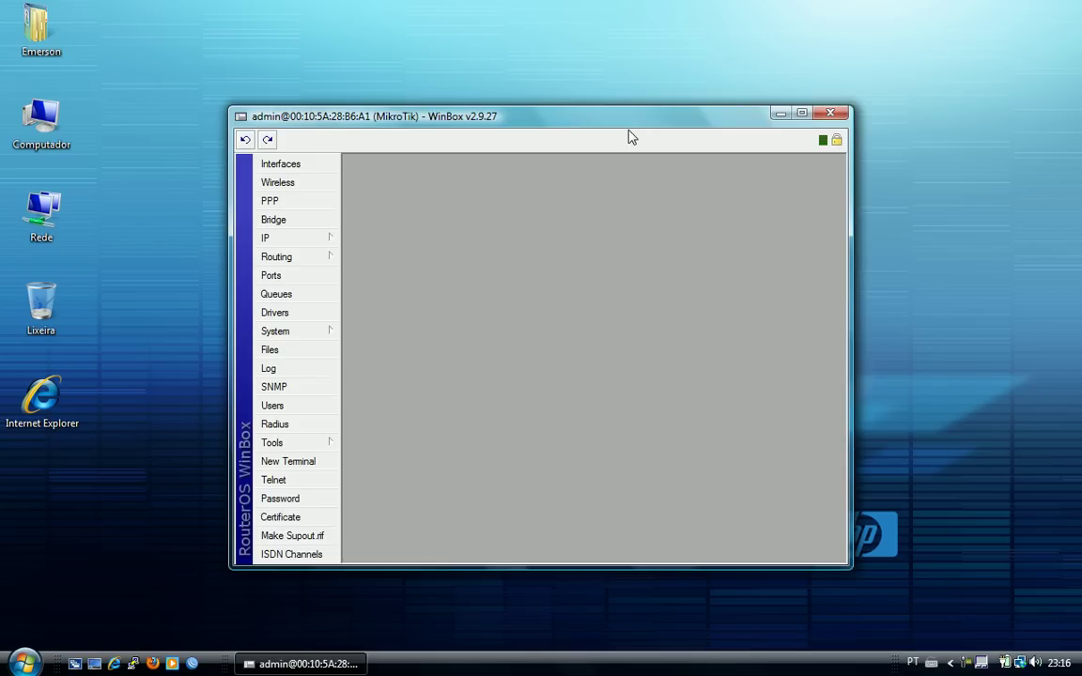
pyautogui.doubleClick(624, 118)
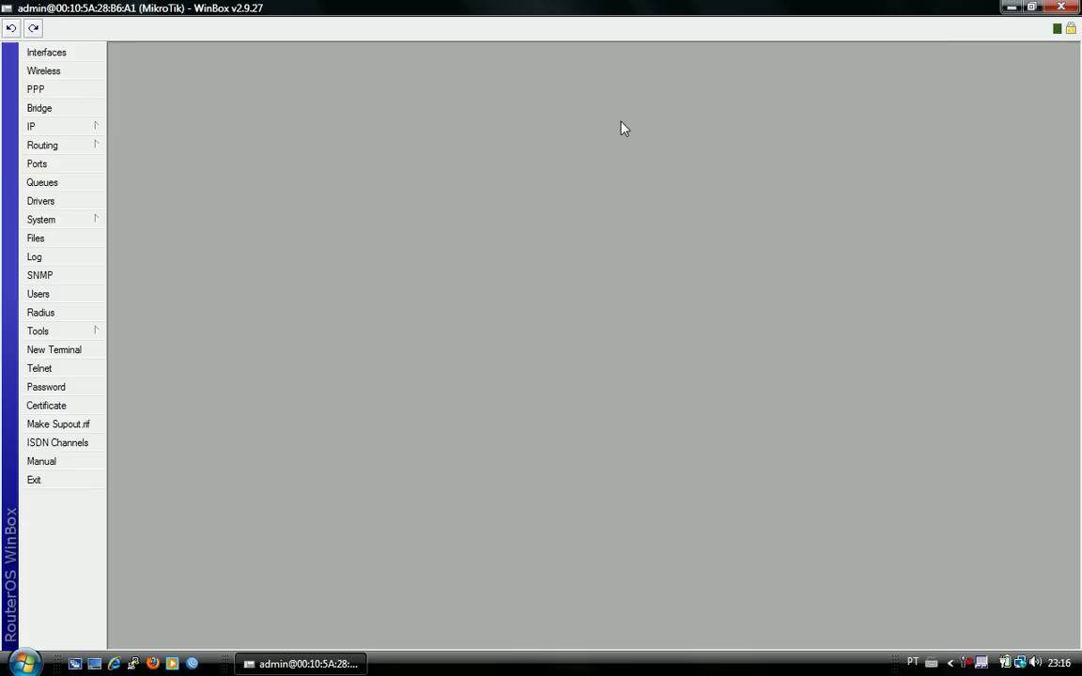
# Examine the ether1, ether2 and ether3 entries in the interface list and reposition its window
pyautogui.click(66, 53)
pyautogui.click(425, 284)
pyautogui.click(422, 296)
pyautogui.click(426, 309)
pyautogui.click(418, 285)
pyautogui.click(420, 297)
pyautogui.click(427, 310)
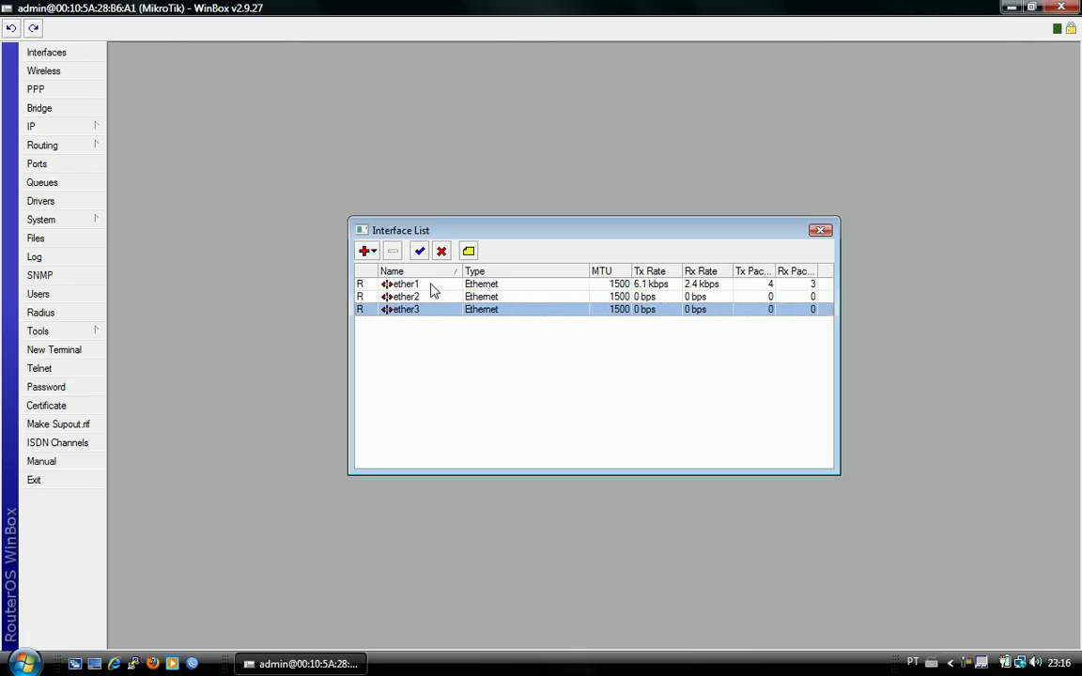
pyautogui.click(428, 285)
pyautogui.click(430, 296)
pyautogui.click(433, 309)
pyautogui.click(479, 328)
pyautogui.moveTo(609, 236); pyautogui.dragTo(473, 93)
# Check the wireless tables and the IP address list for remaining entries, closing the wireless window
pyautogui.click(66, 75)
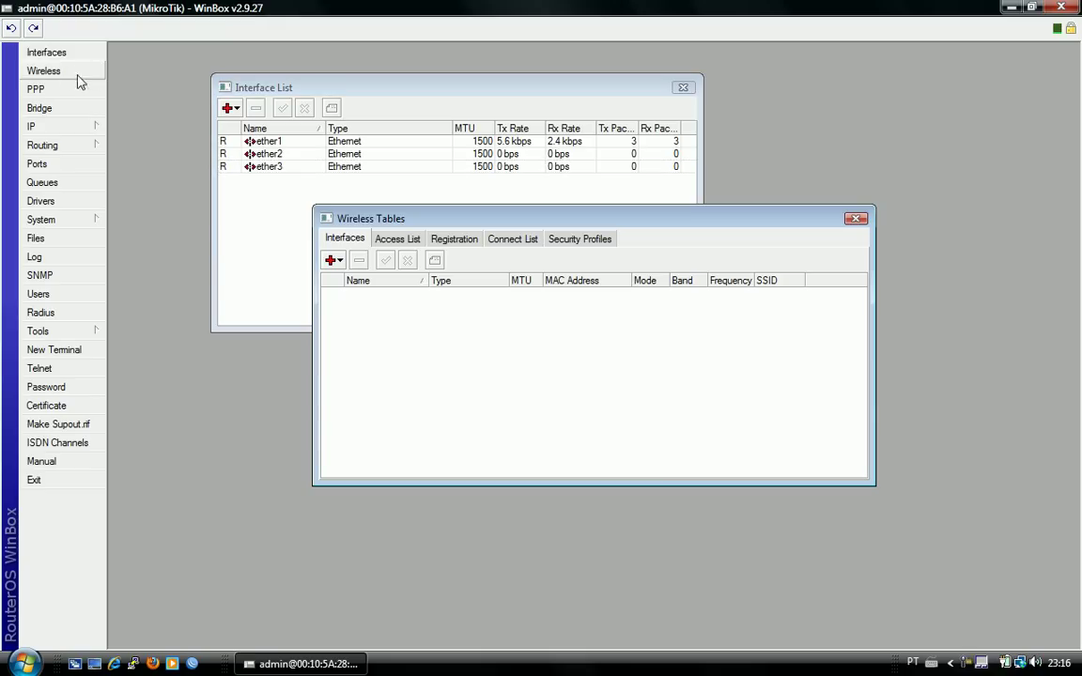
pyautogui.click(855, 221)
pyautogui.click(67, 132)
pyautogui.click(152, 130)
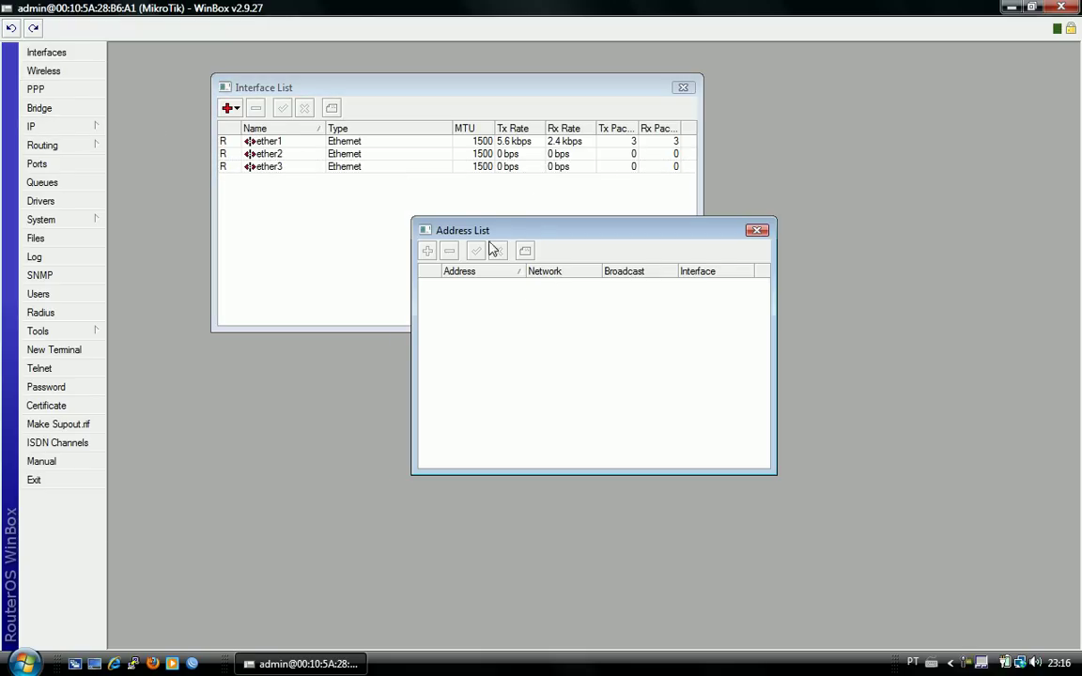
pyautogui.moveTo(537, 237); pyautogui.dragTo(550, 336)
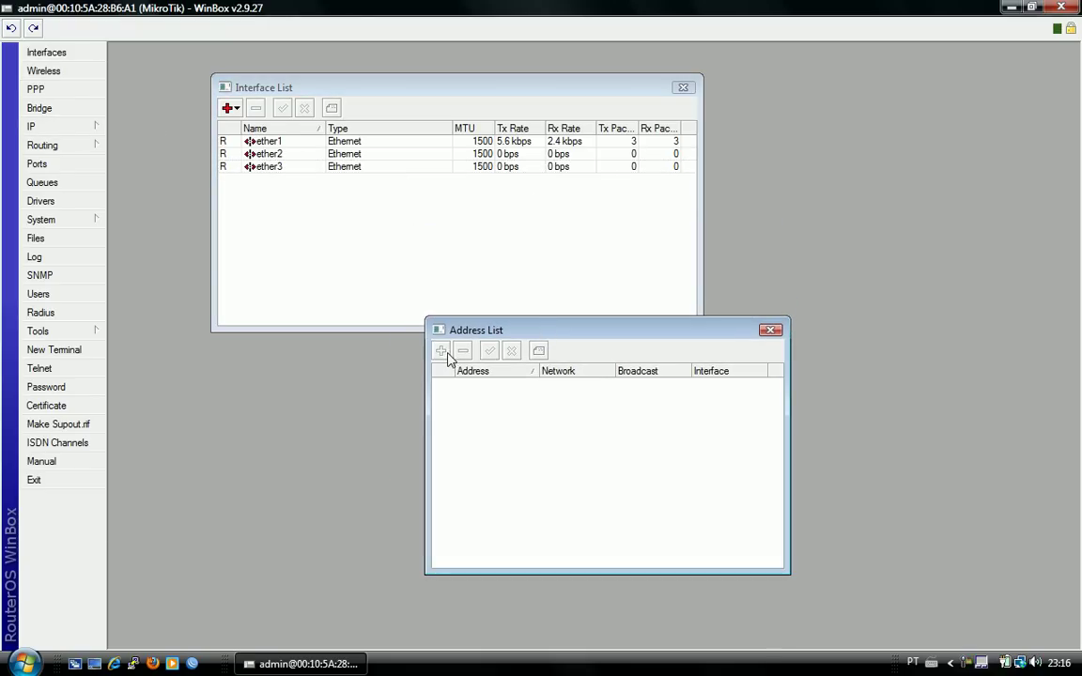
pyautogui.click(770, 330)
pyautogui.click(85, 130)
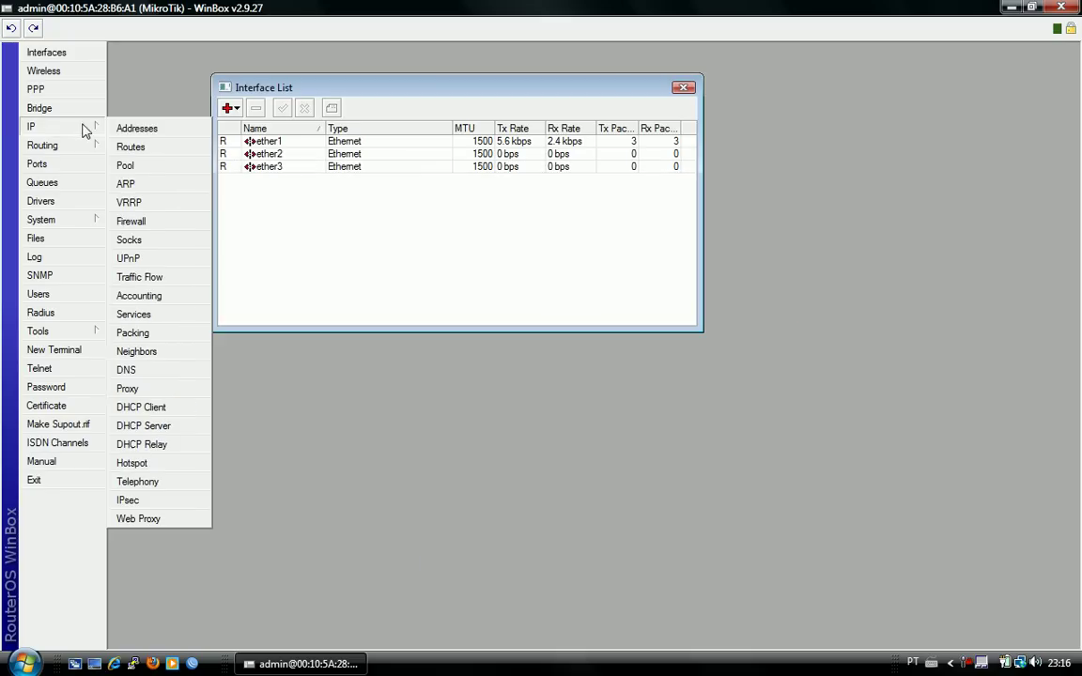
pyautogui.click(137, 129)
# Examine the DHCP server's DHCP, networks, leases, options and alerts entries, and close its window and the address list
pyautogui.click(94, 127)
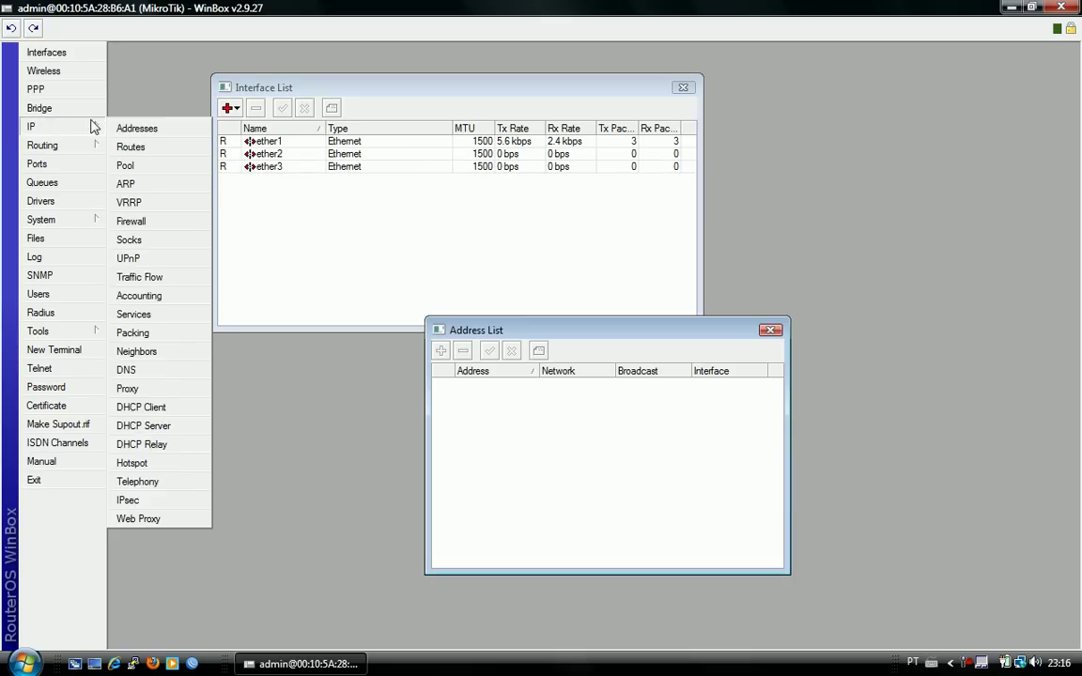
pyautogui.click(142, 425)
pyautogui.click(380, 239)
pyautogui.click(425, 239)
pyautogui.click(464, 238)
pyautogui.click(501, 239)
pyautogui.click(425, 238)
pyautogui.click(380, 239)
pyautogui.click(339, 238)
pyautogui.click(424, 239)
pyautogui.click(463, 239)
pyautogui.click(500, 239)
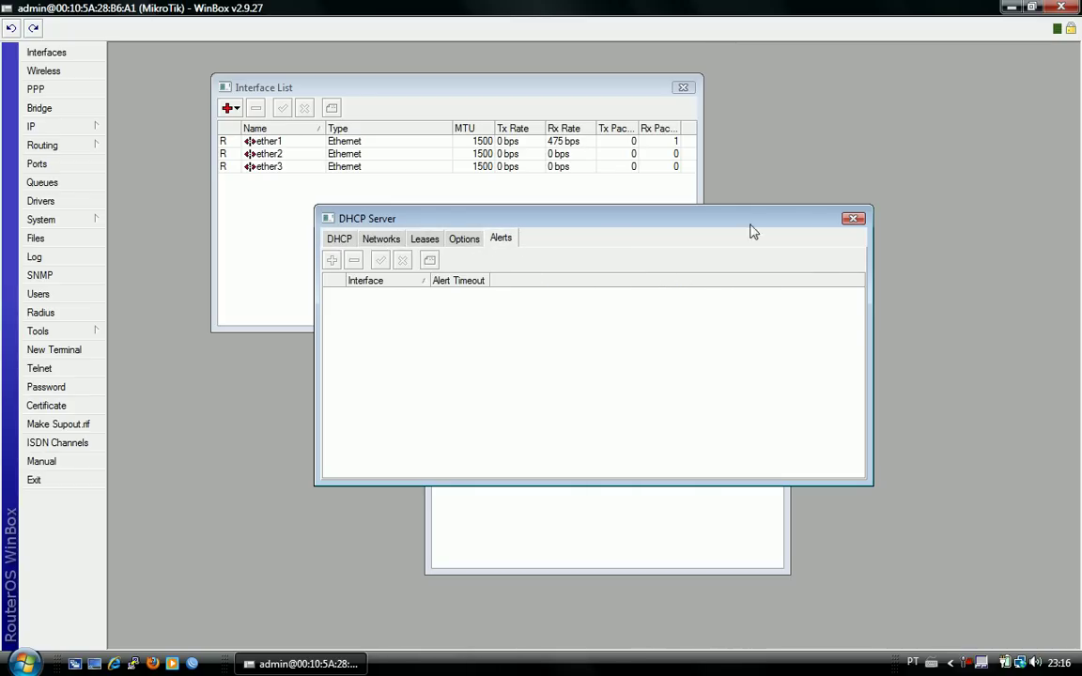
pyautogui.click(852, 218)
pyautogui.click(770, 330)
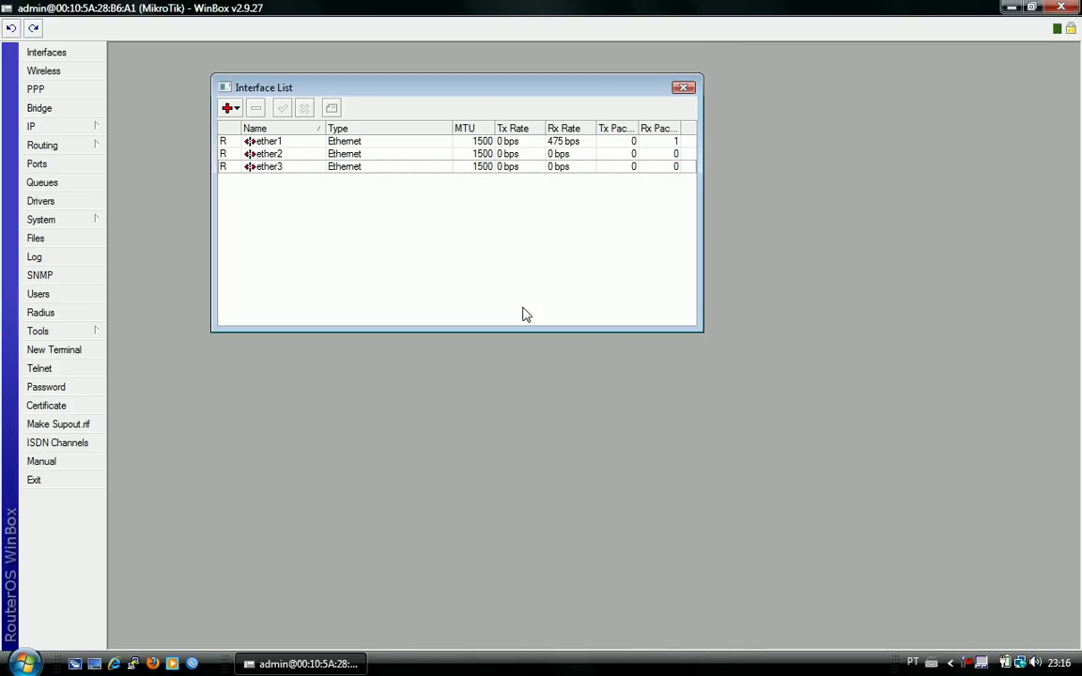
# View the router's system identity and close the dialog without changing the name
pyautogui.click(73, 223)
pyautogui.click(183, 220)
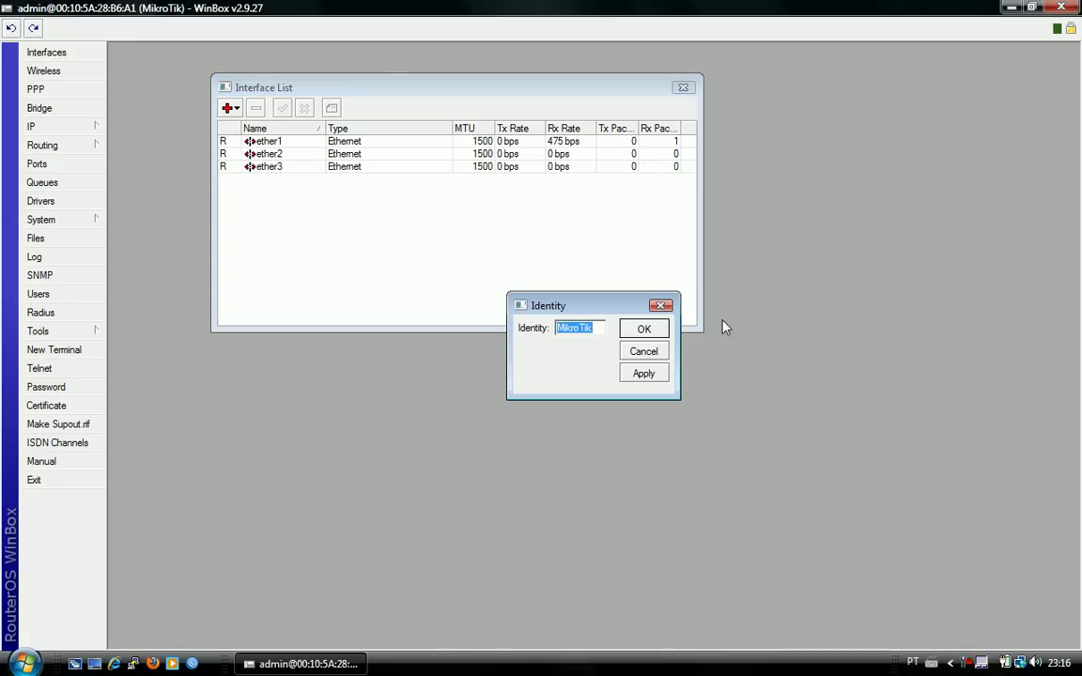
pyautogui.click(663, 306)
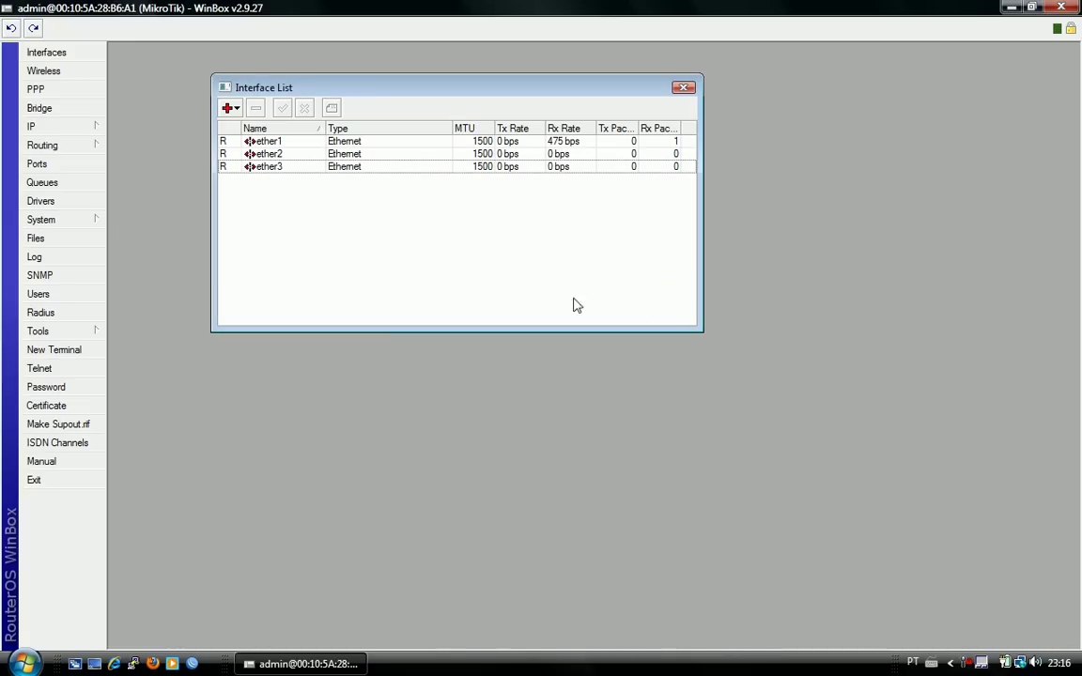
# Open a new terminal, reposition its window and close it without running a command
pyautogui.click(49, 352)
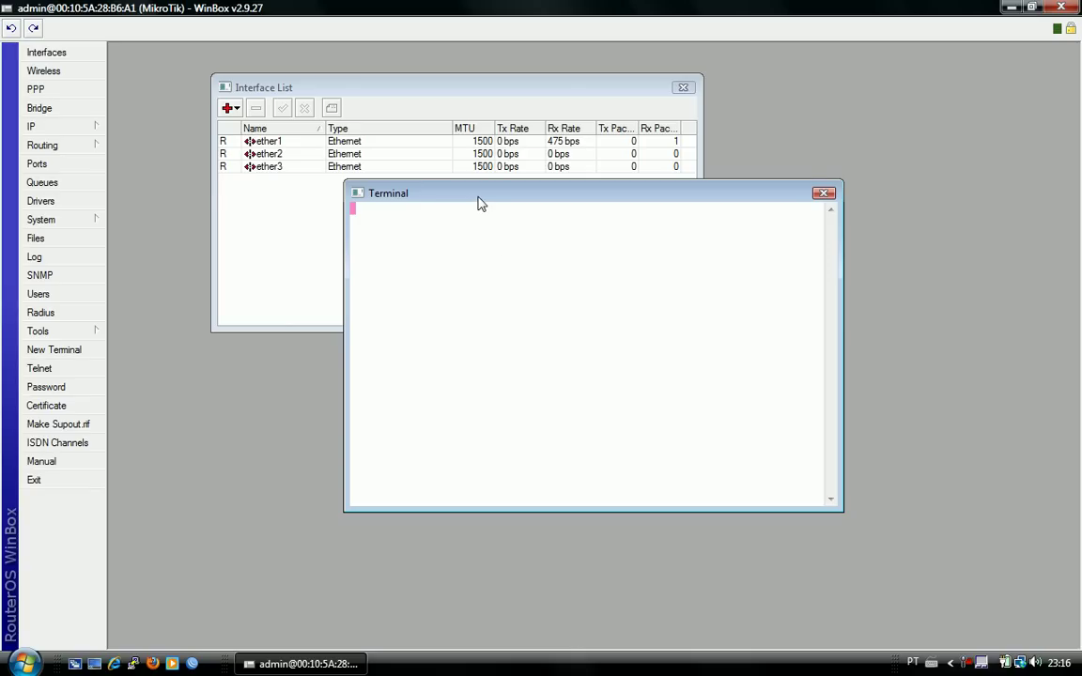
pyautogui.moveTo(474, 195); pyautogui.dragTo(495, 230)
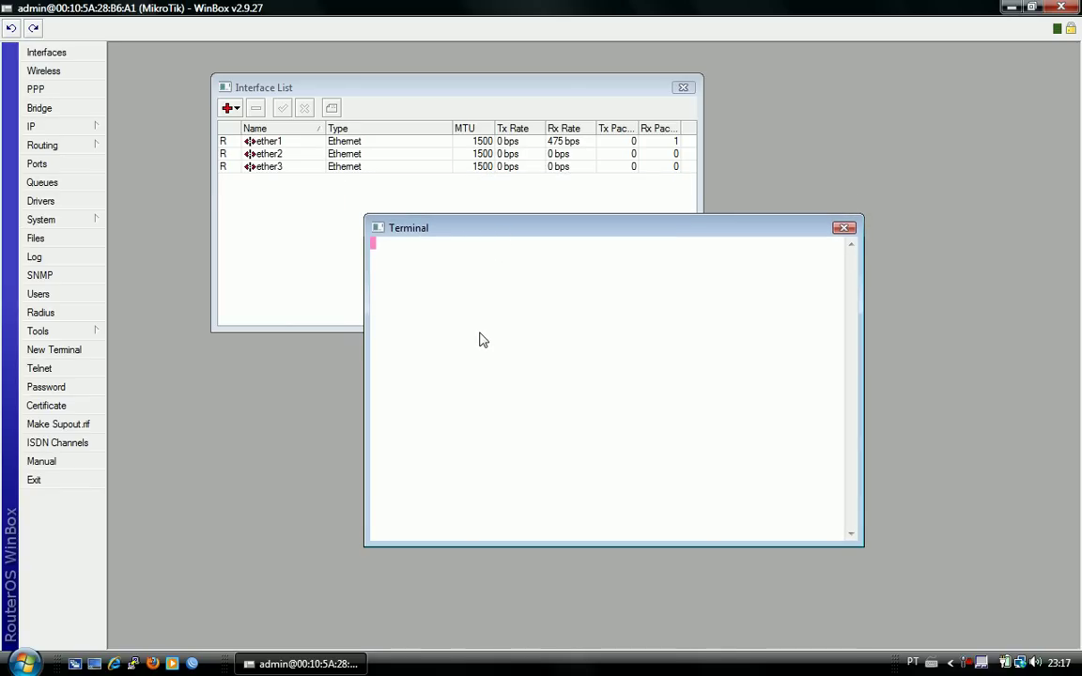
pyautogui.click(843, 230)
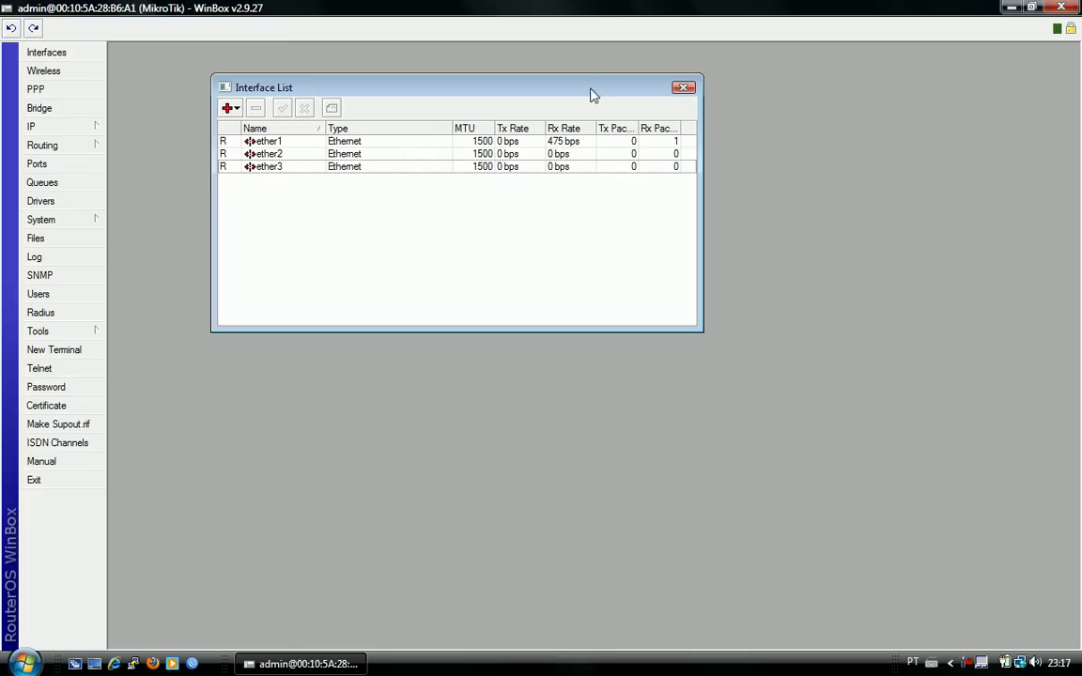
# Close the interface list, recheck the IP address list, and view the web proxy access rules, closing both windows
pyautogui.click(686, 87)
pyautogui.click(84, 127)
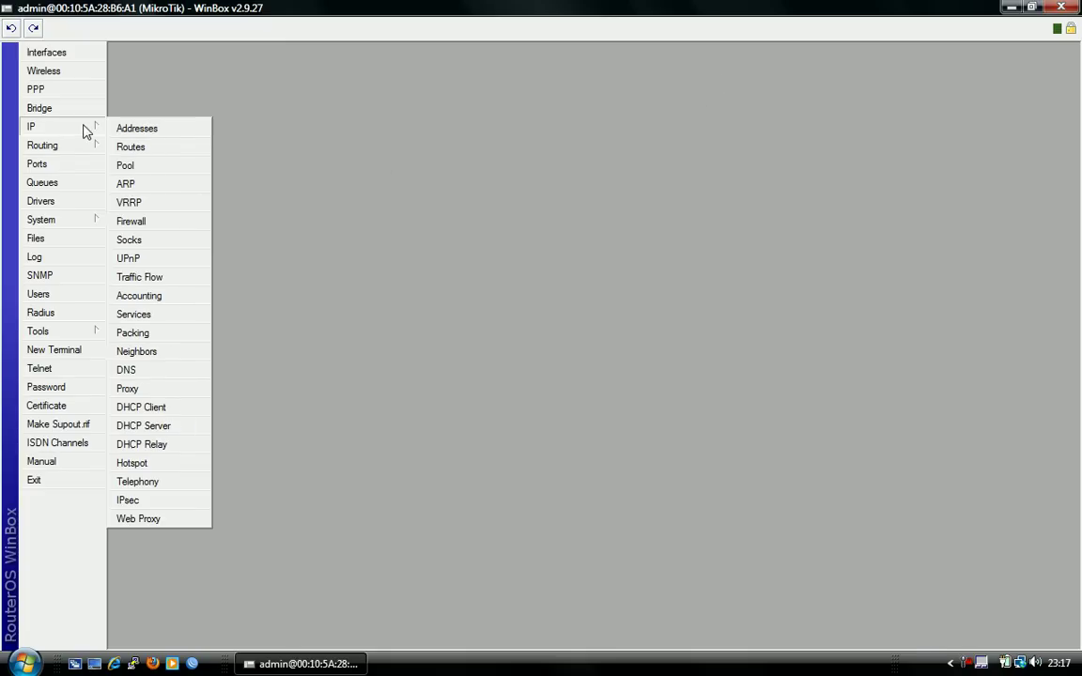
pyautogui.click(143, 131)
pyautogui.click(770, 329)
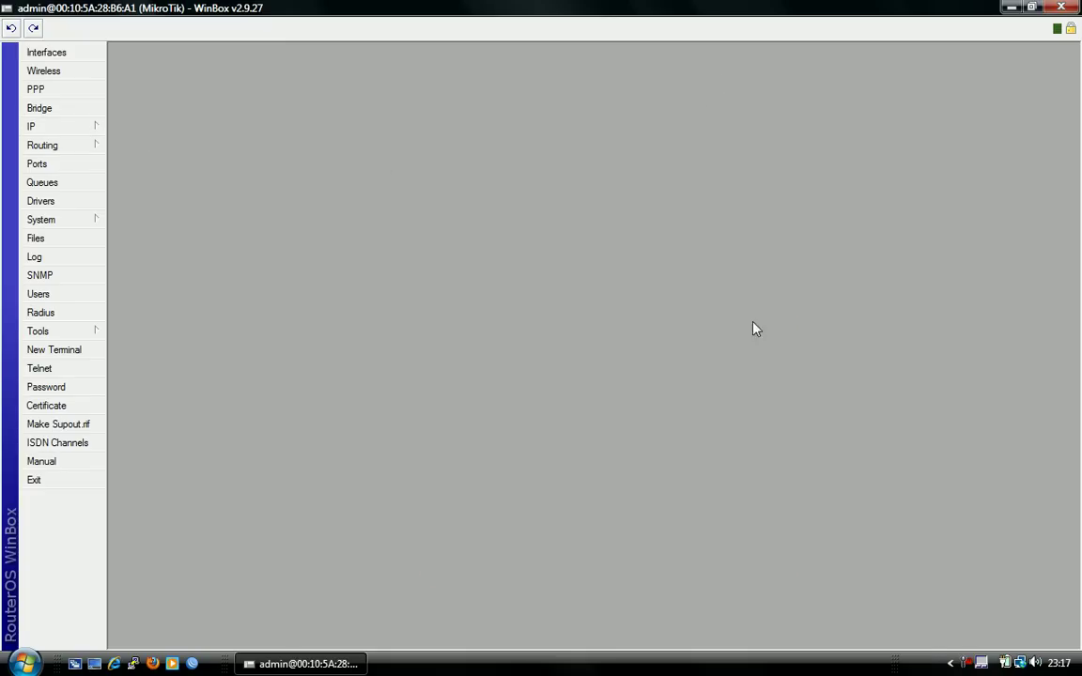
pyautogui.click(72, 129)
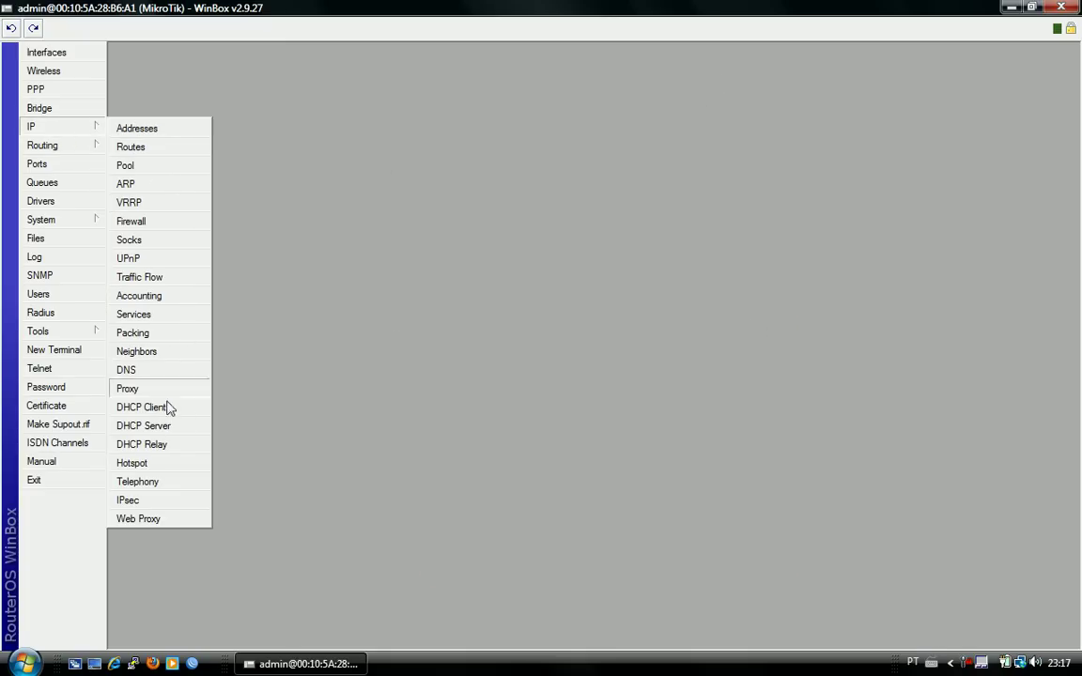
pyautogui.click(150, 518)
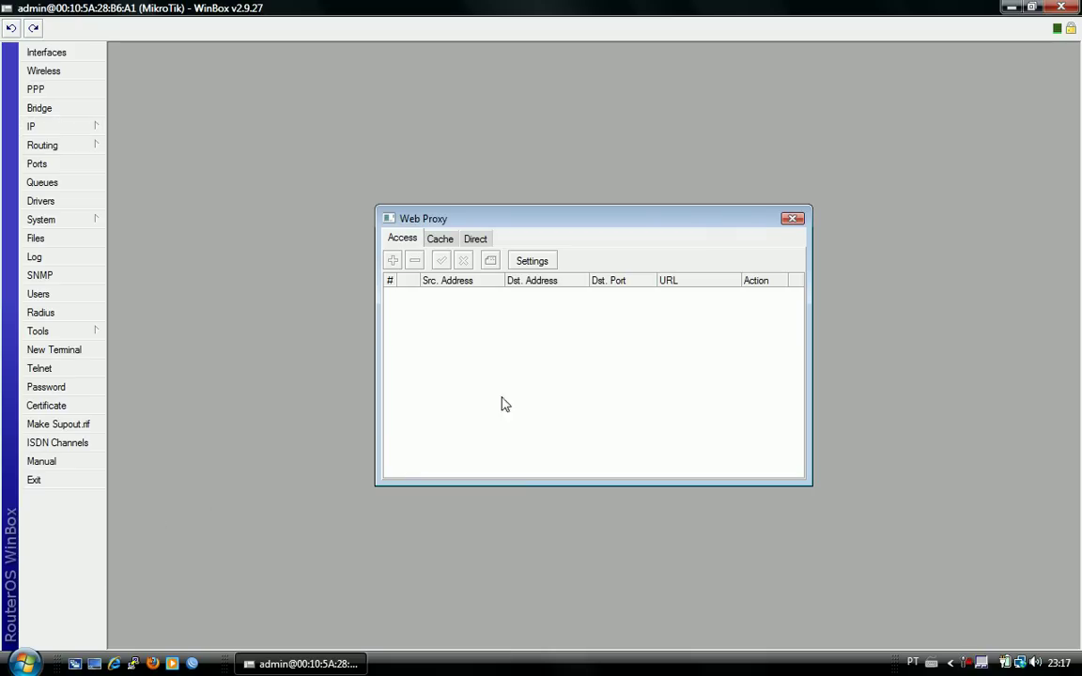
pyautogui.click(791, 219)
# Examine the firewall's filter rules, NAT, mangle and service ports entries
pyautogui.click(91, 129)
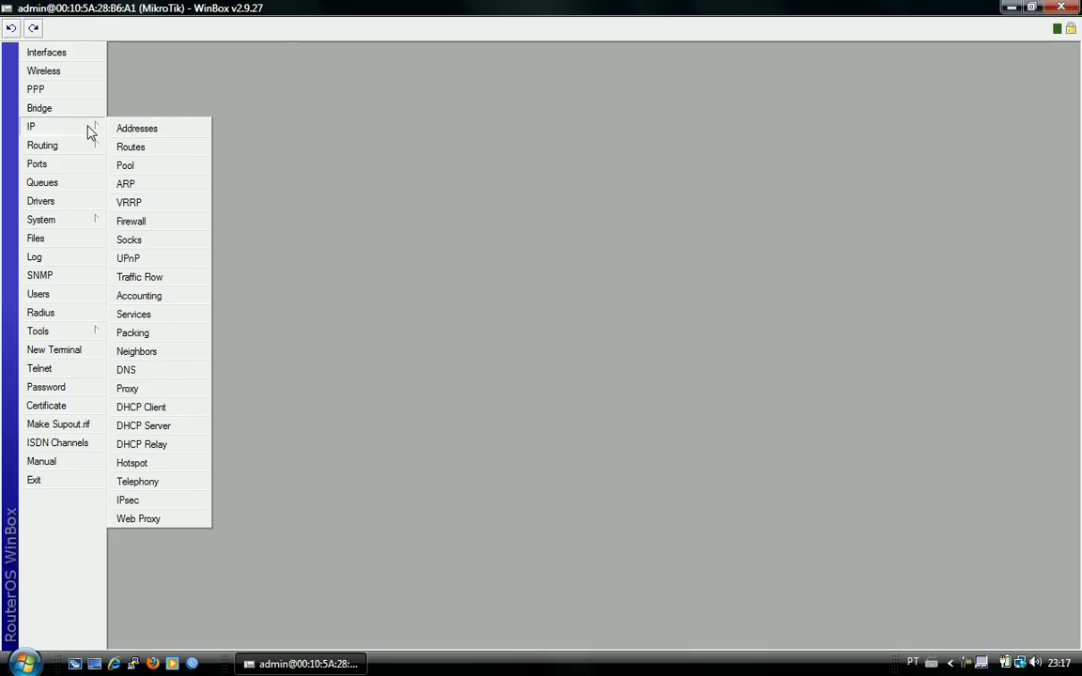
pyautogui.click(155, 221)
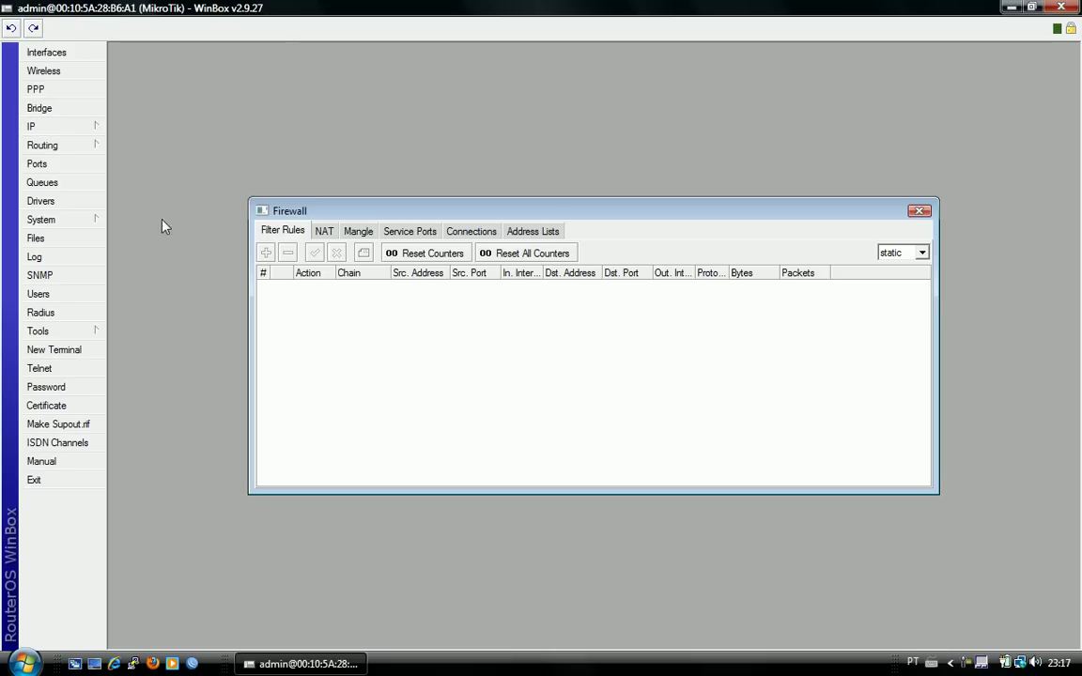
pyautogui.click(324, 231)
pyautogui.click(358, 231)
pyautogui.click(323, 231)
pyautogui.click(282, 232)
pyautogui.click(323, 231)
pyautogui.click(281, 232)
pyautogui.click(323, 231)
pyautogui.click(352, 231)
pyautogui.click(323, 231)
pyautogui.click(282, 232)
pyautogui.click(324, 231)
pyautogui.click(357, 231)
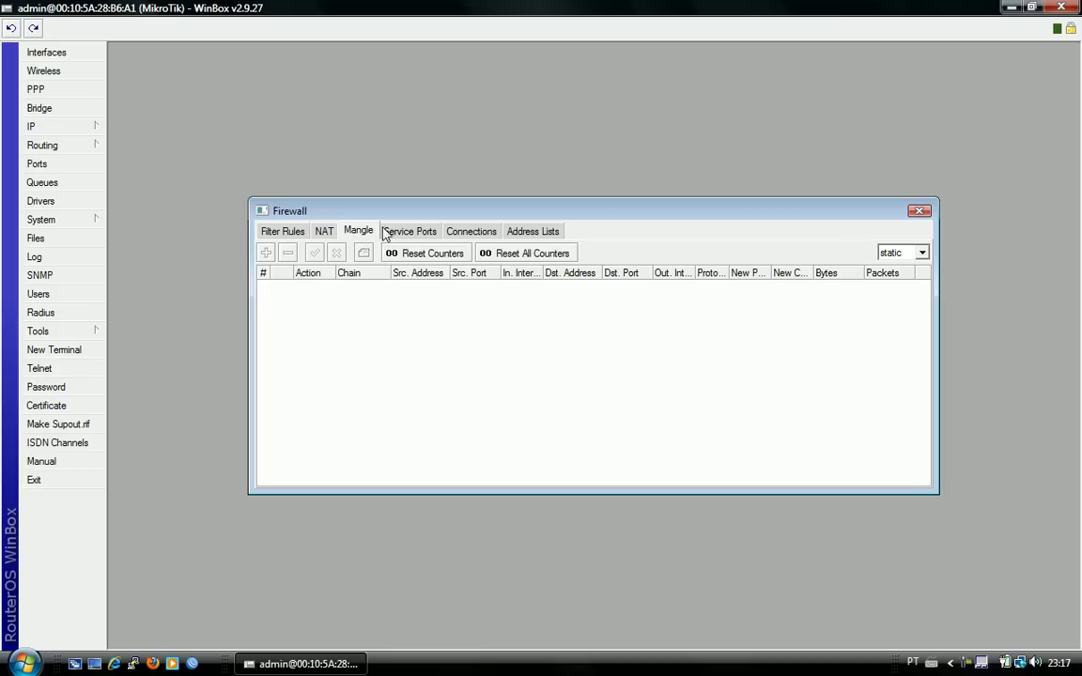
pyautogui.click(409, 231)
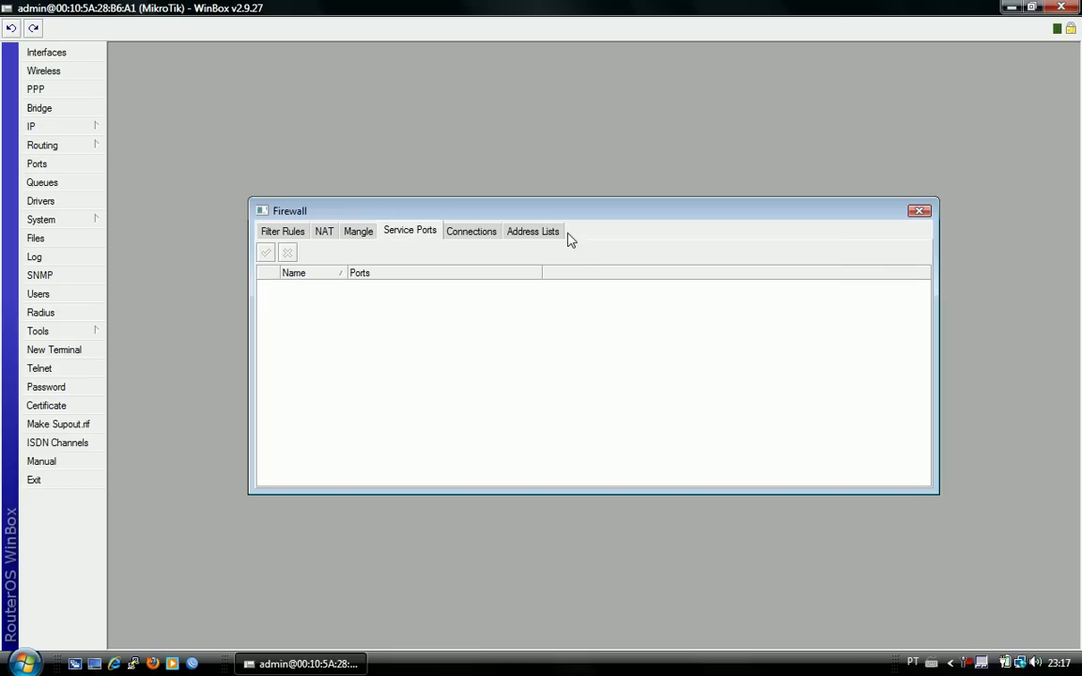
# Close the firewall window and end the WinBox session
pyautogui.click(919, 210)
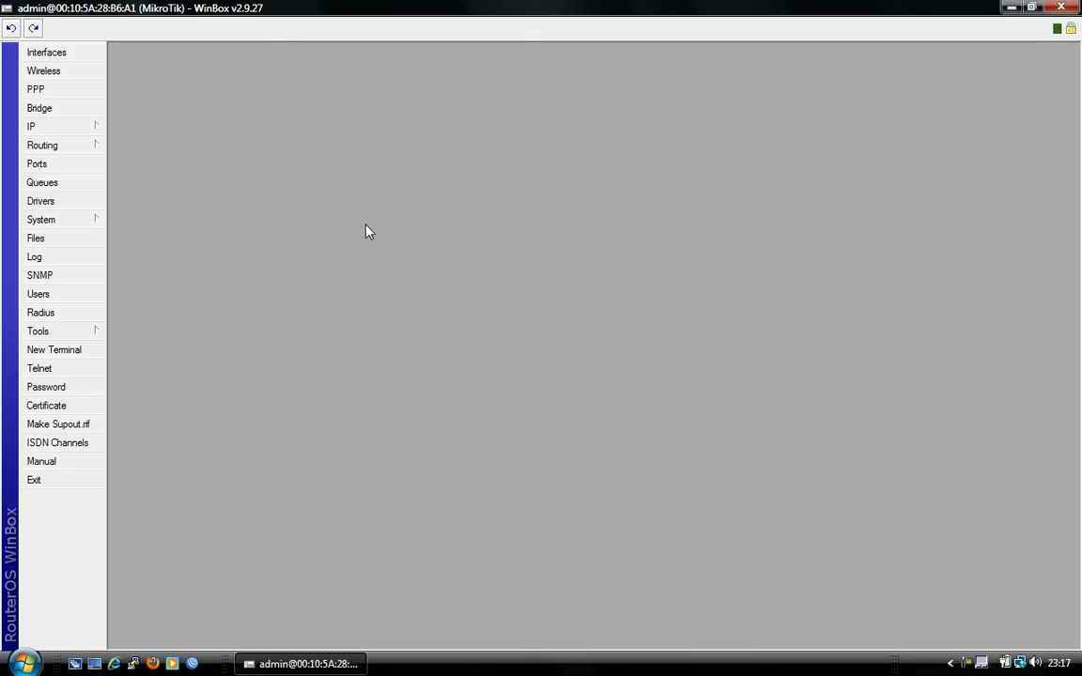
pyautogui.click(1061, 7)
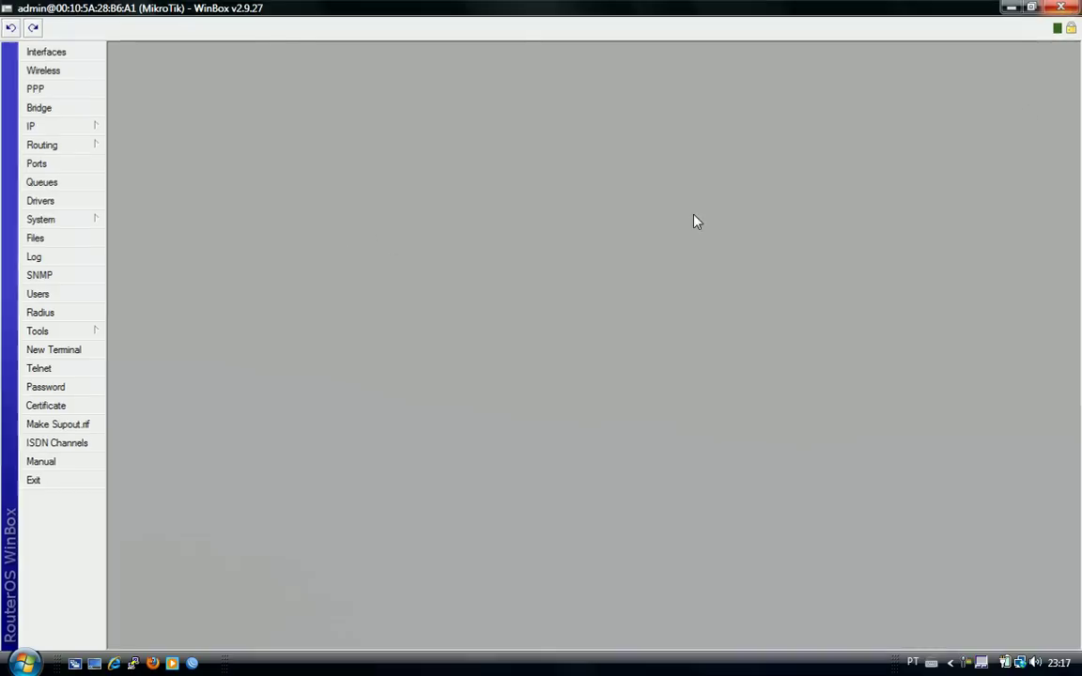